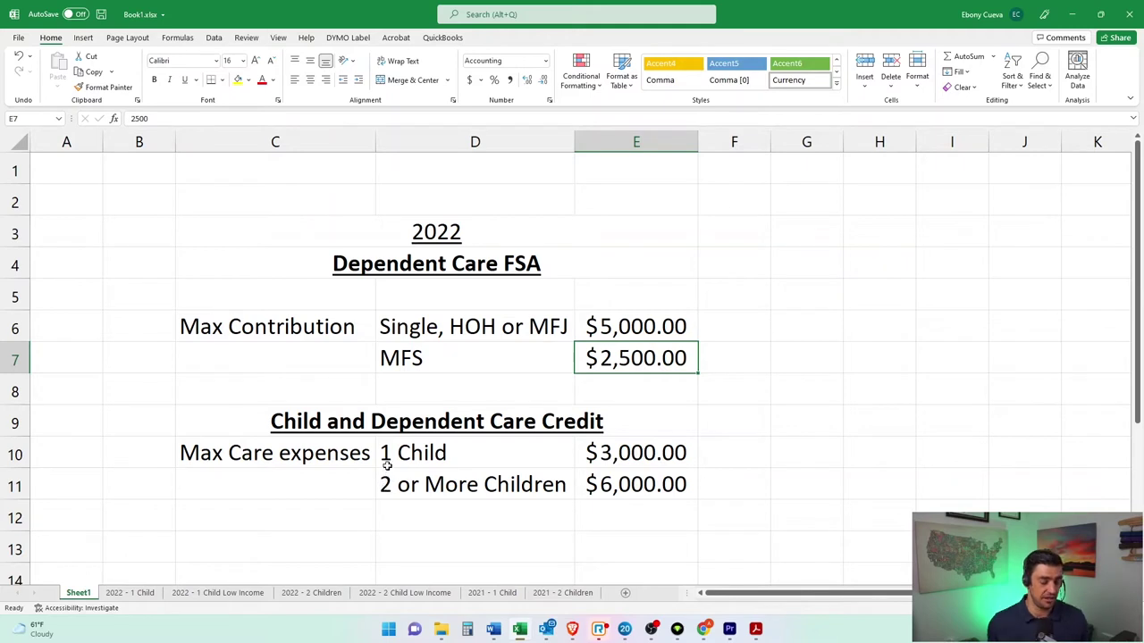
Review the maximum care expenses for one child and for two or more children under the Child and Dependent Care Credit
click(632, 457)
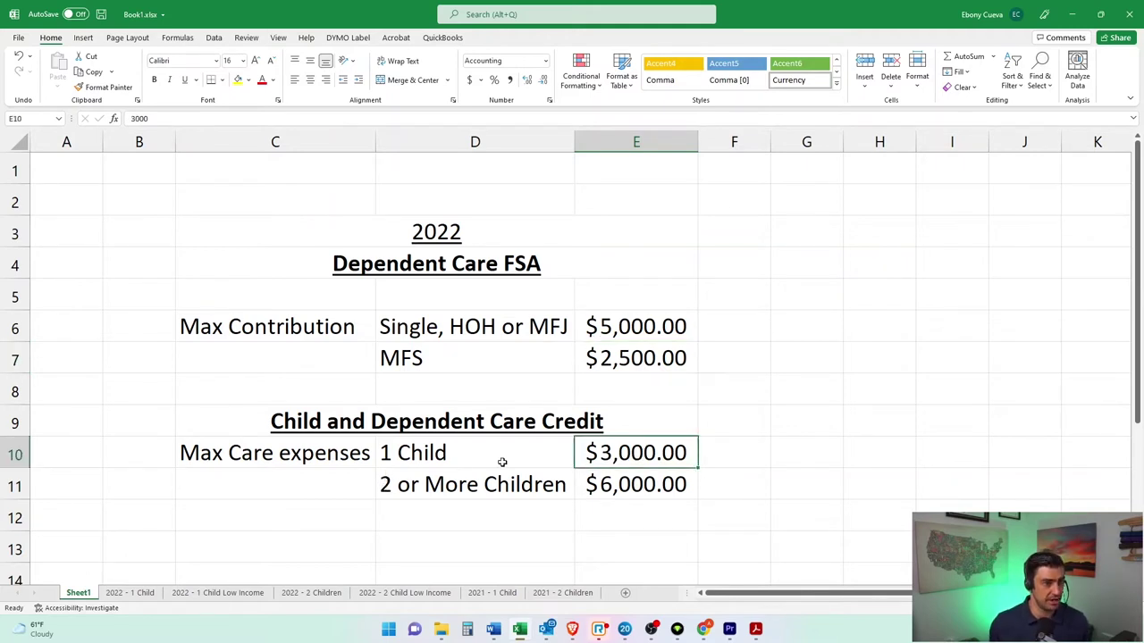
click(433, 459)
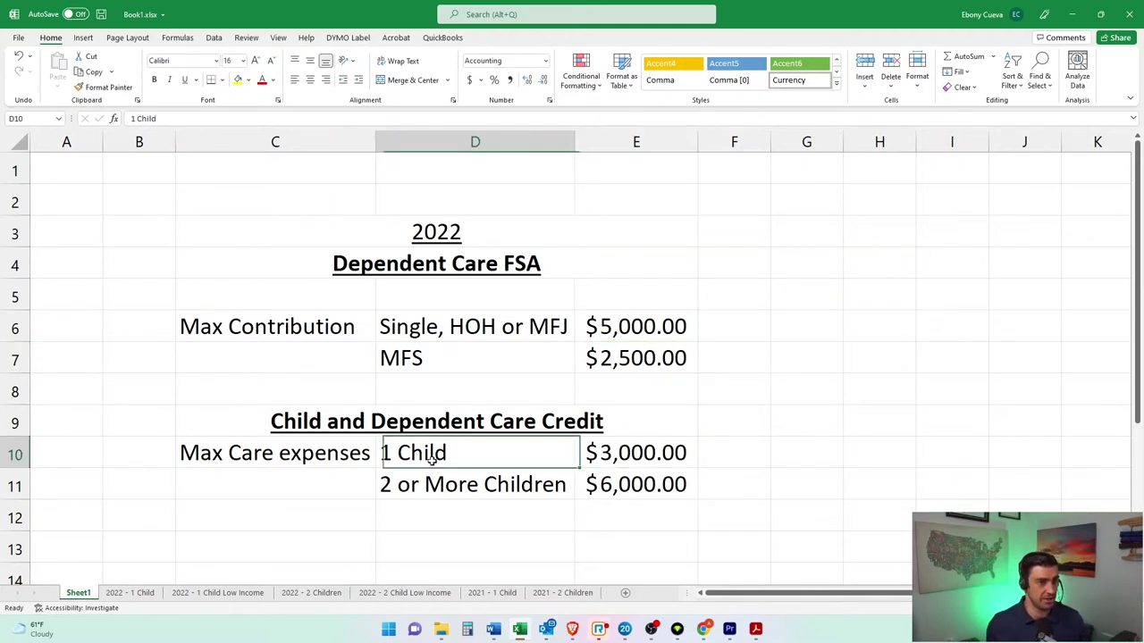
click(605, 455)
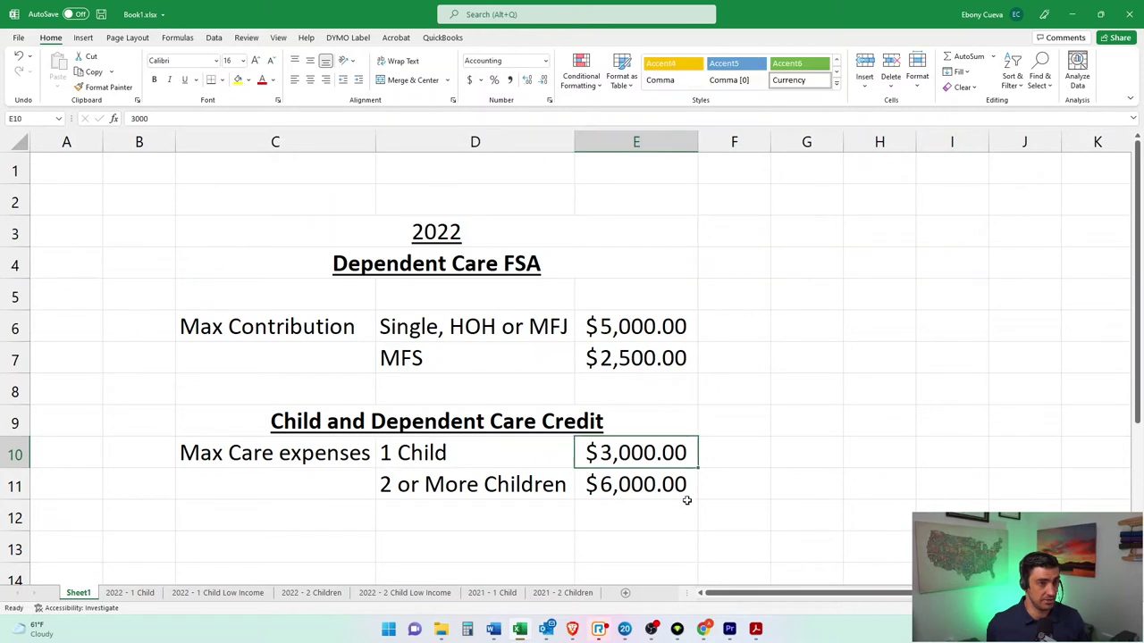
click(435, 498)
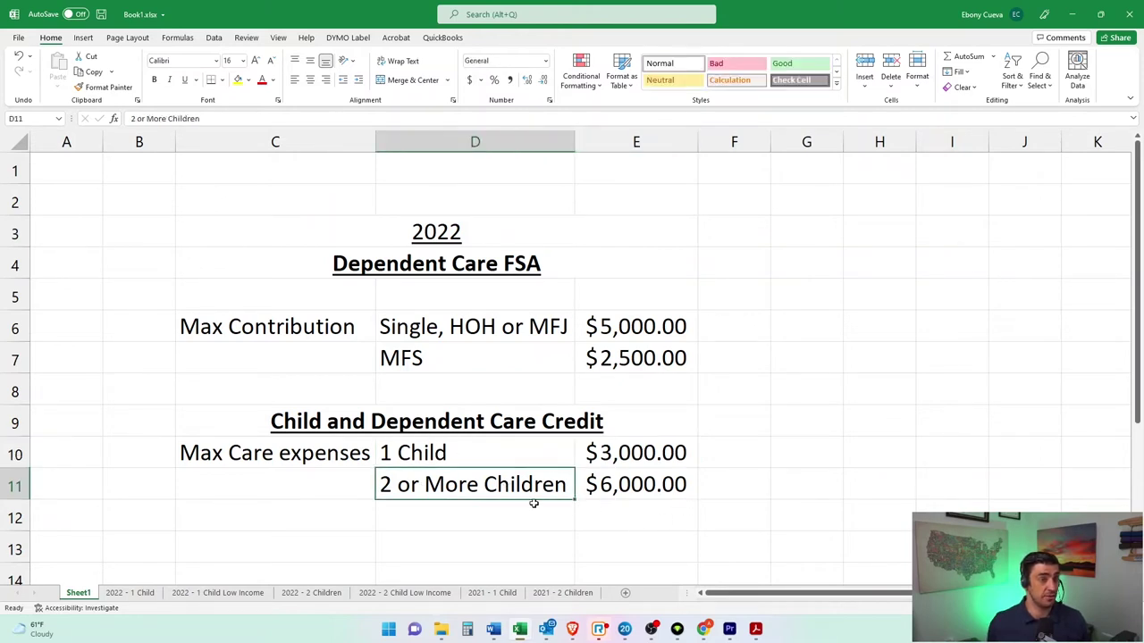
click(648, 501)
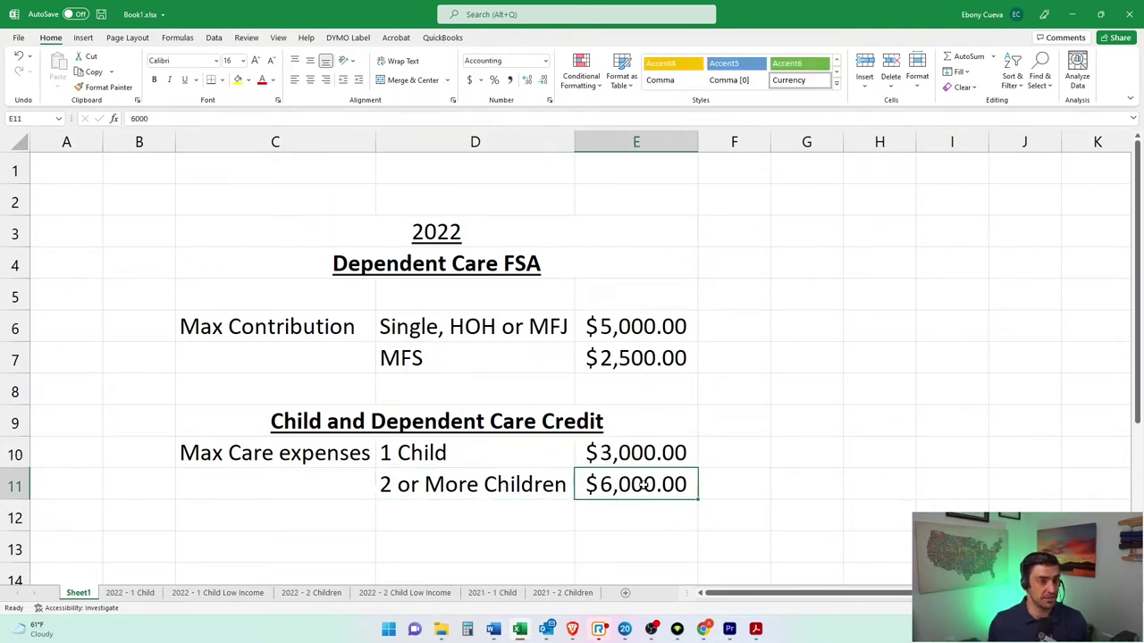
Open the "2022 - 2 Children" sheet and examine its child care spending, AGI, taxable income and Dependent Care FSA contribution
click(324, 594)
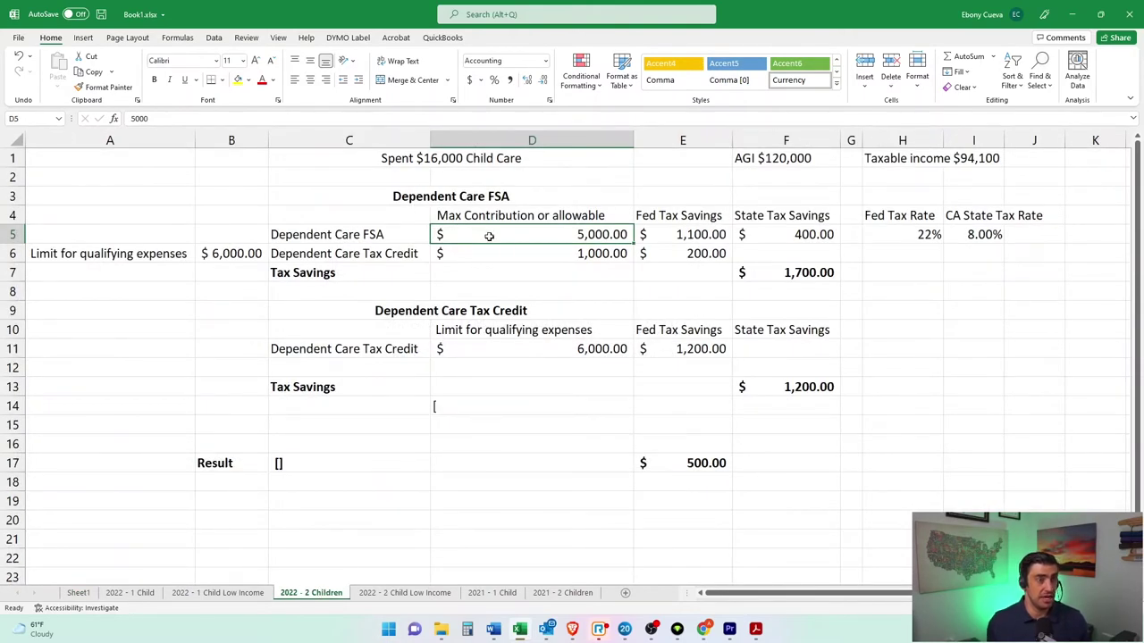
click(503, 196)
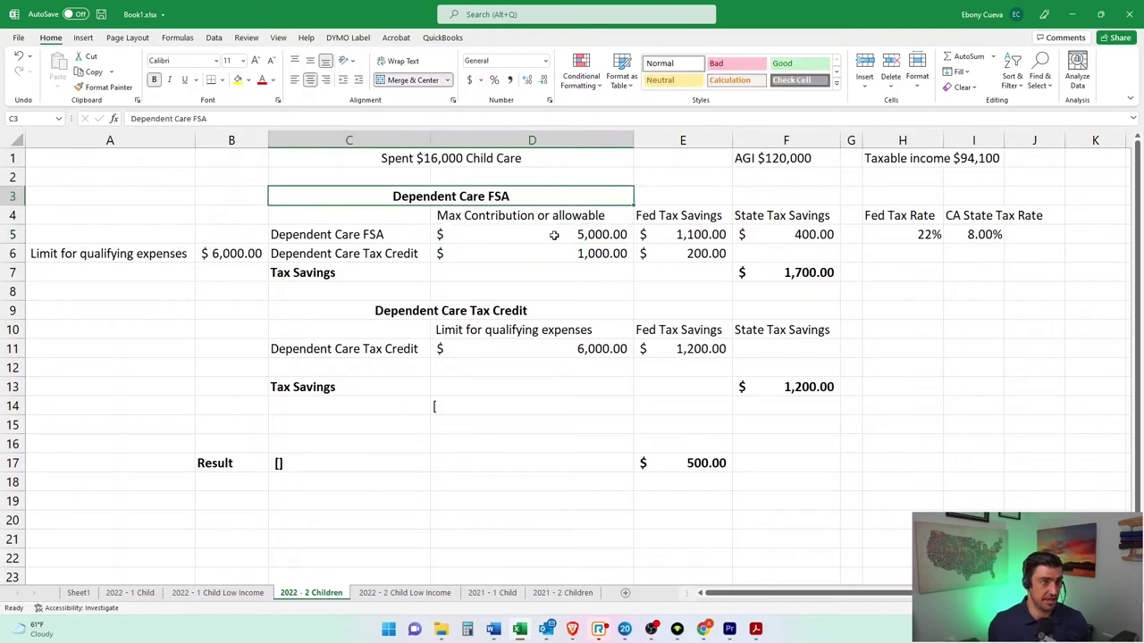
click(553, 236)
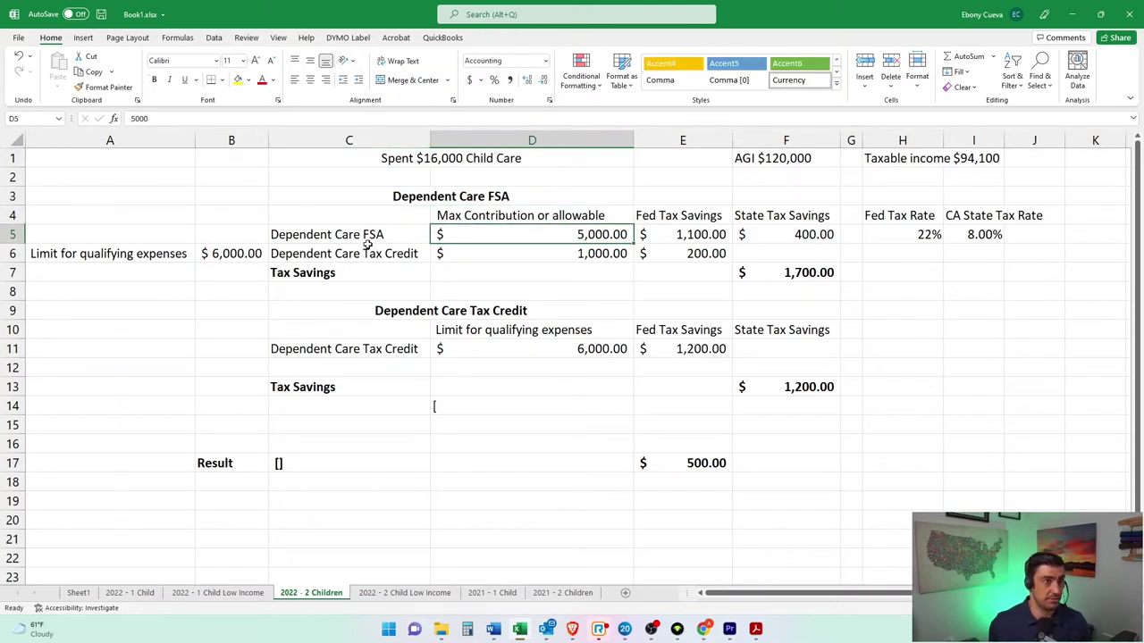
click(487, 162)
click(743, 159)
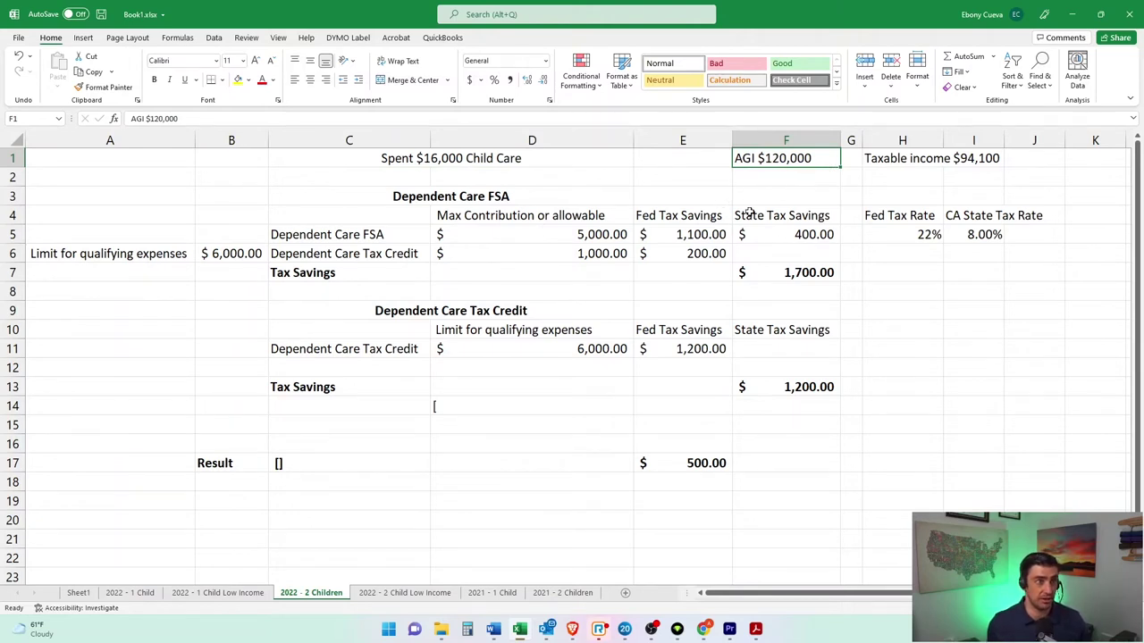
click(917, 166)
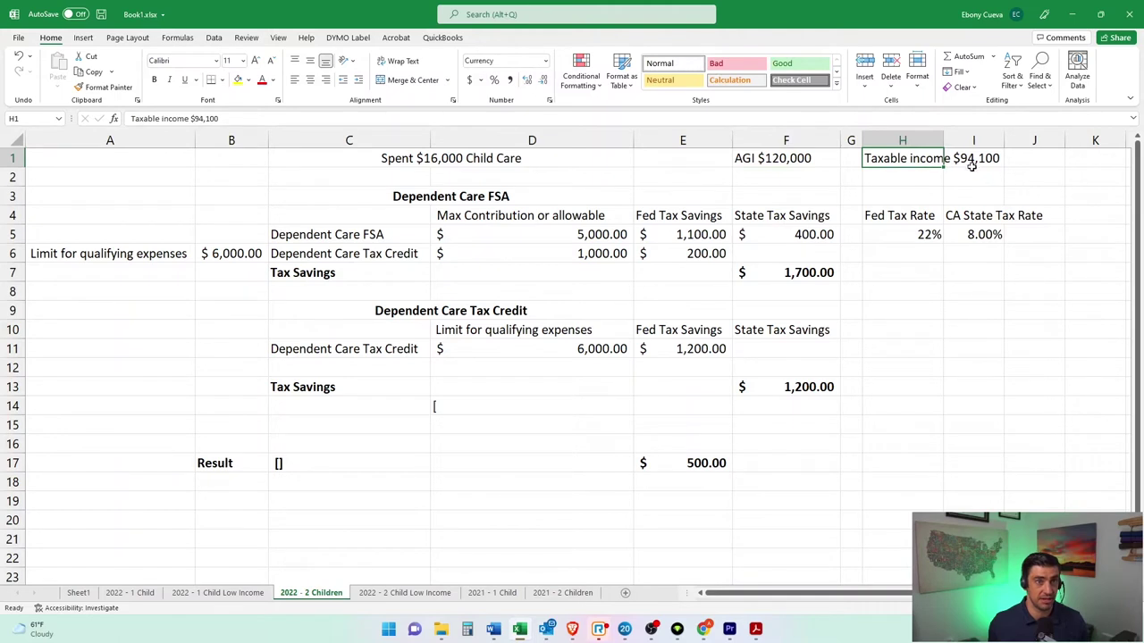
click(560, 245)
click(546, 239)
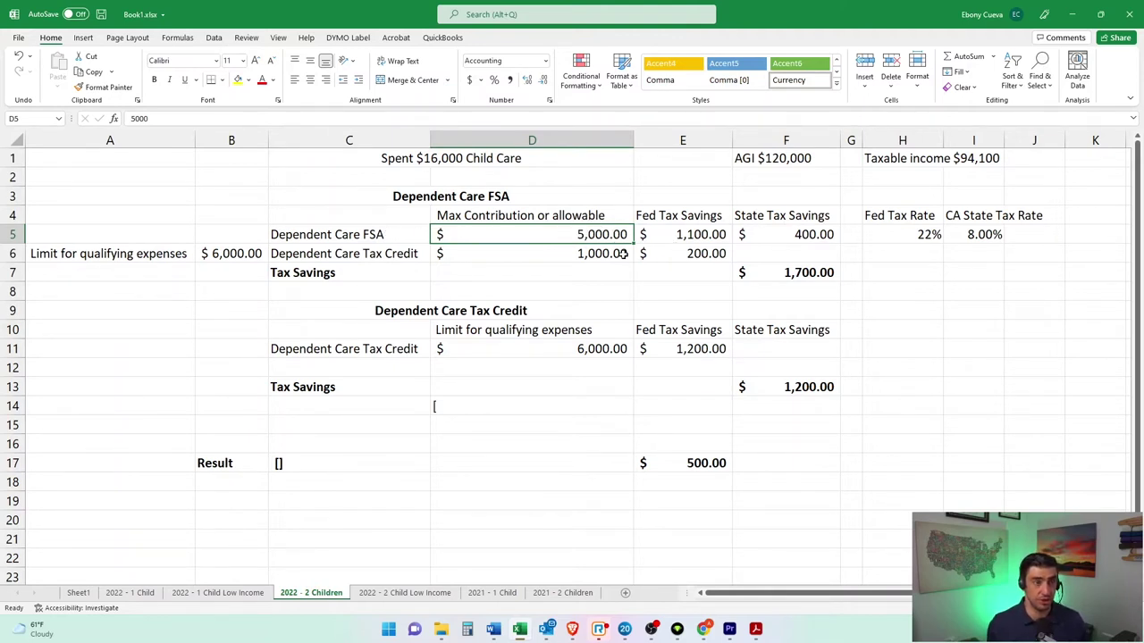
Examine the federal and California tax rates and the federal and state tax savings on the Dependent Care FSA row
click(893, 234)
drag(901, 214, 973, 236)
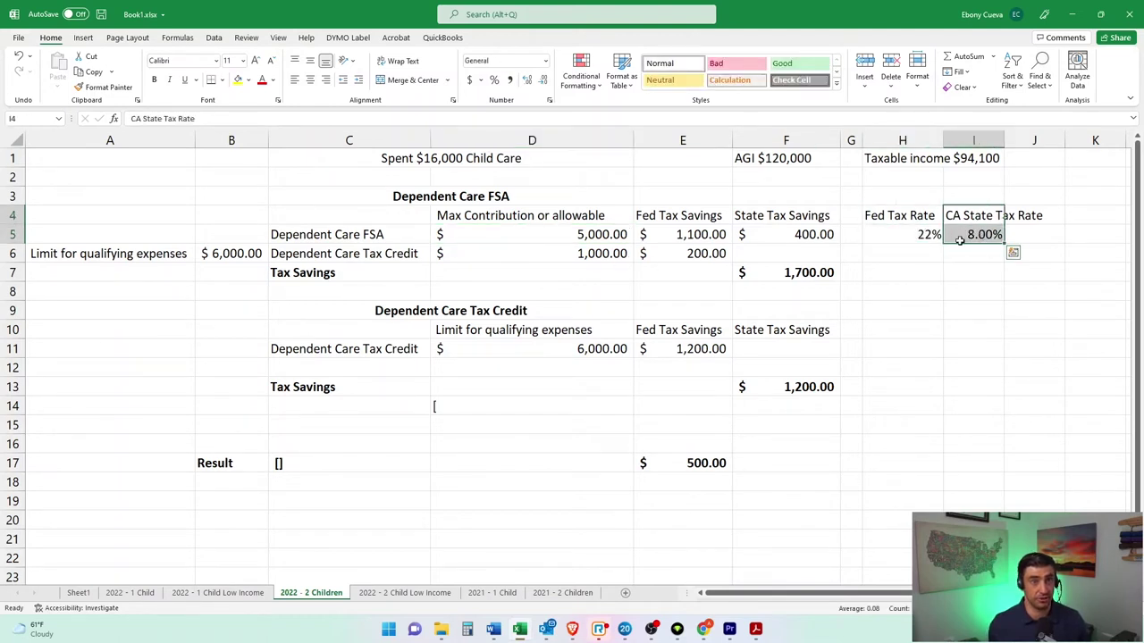
click(938, 236)
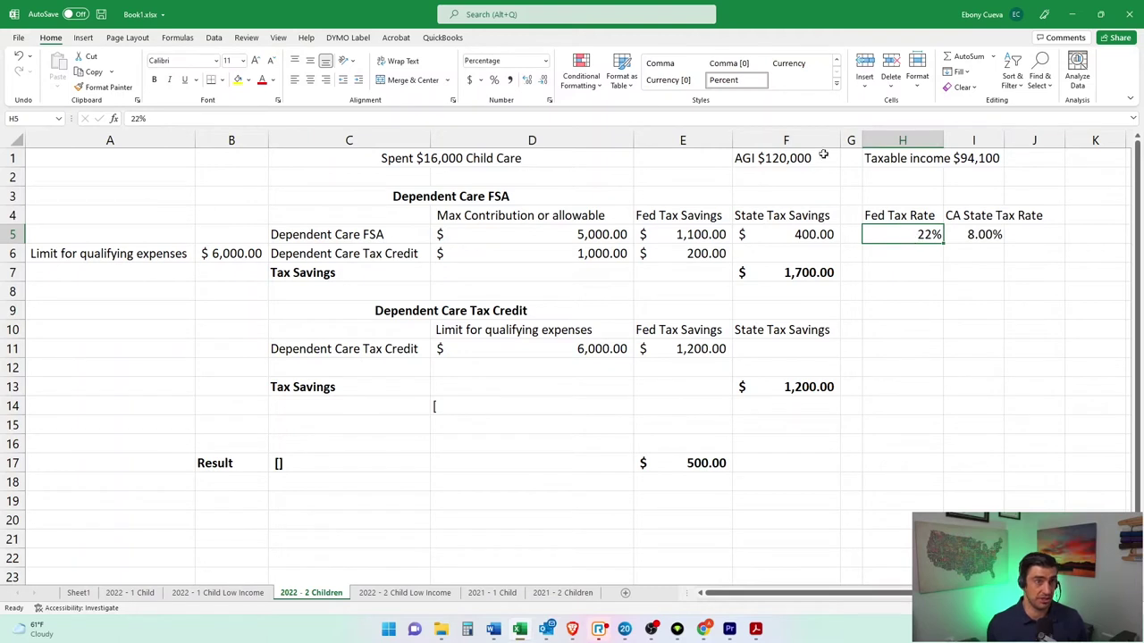
click(987, 236)
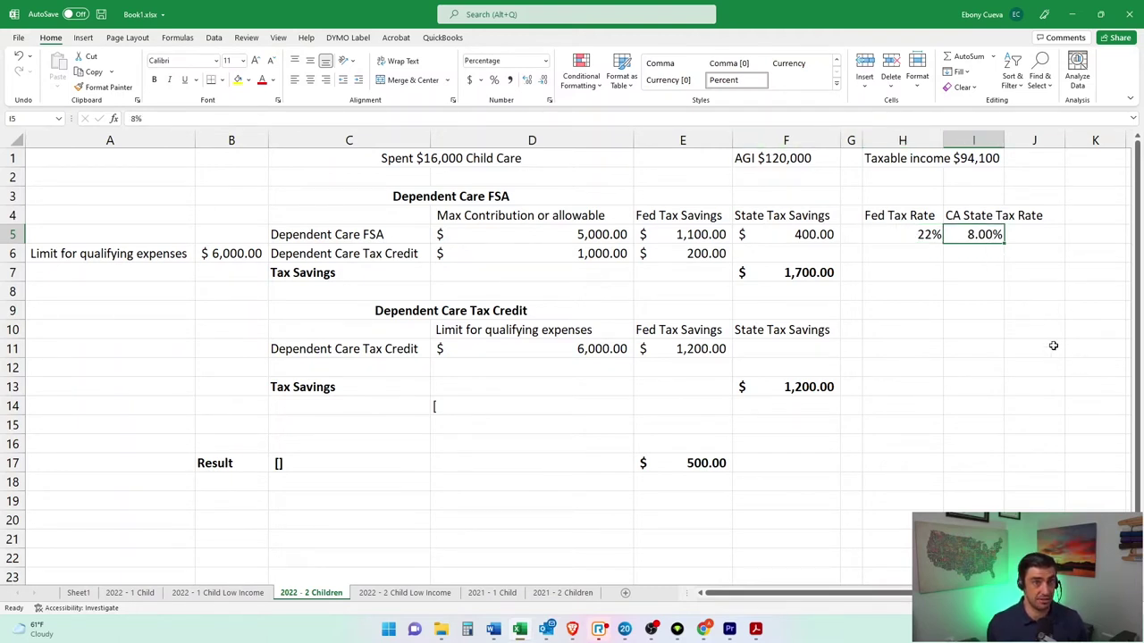
click(692, 239)
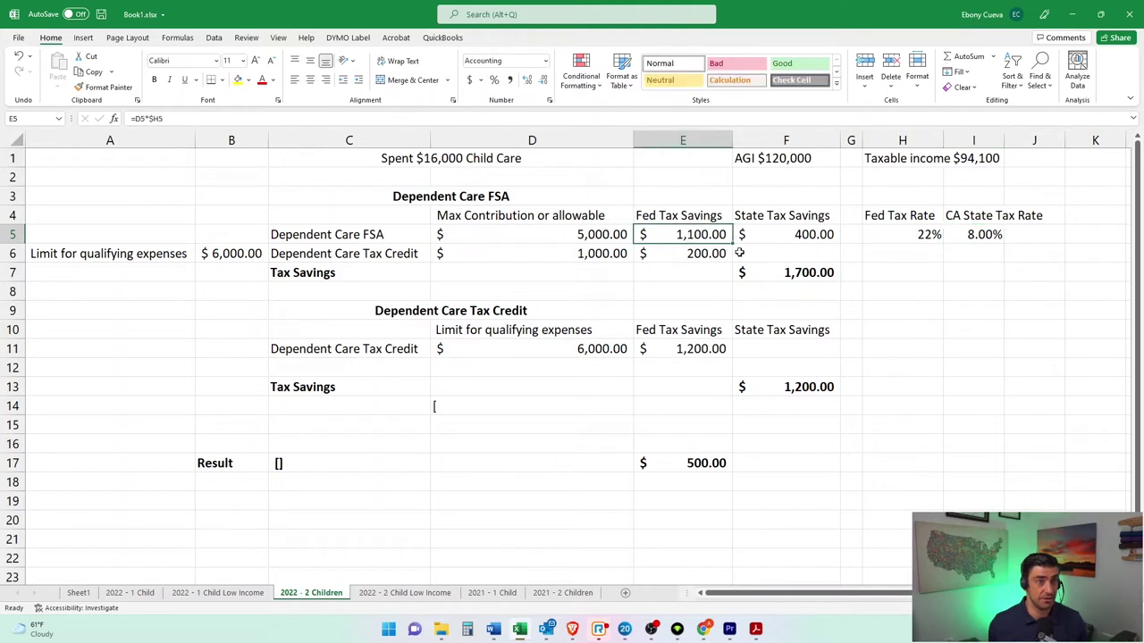
click(774, 236)
click(706, 237)
click(736, 235)
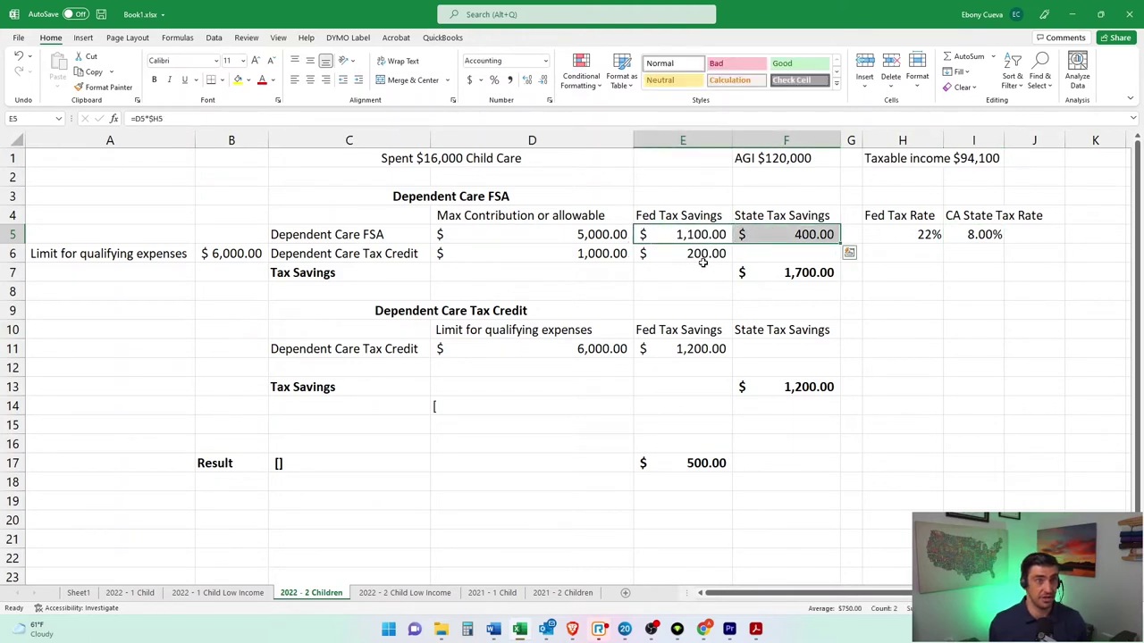
Check how the allowable tax credit amount in D6 derives from the qualifying expense limit and the FSA contribution
click(710, 258)
click(580, 259)
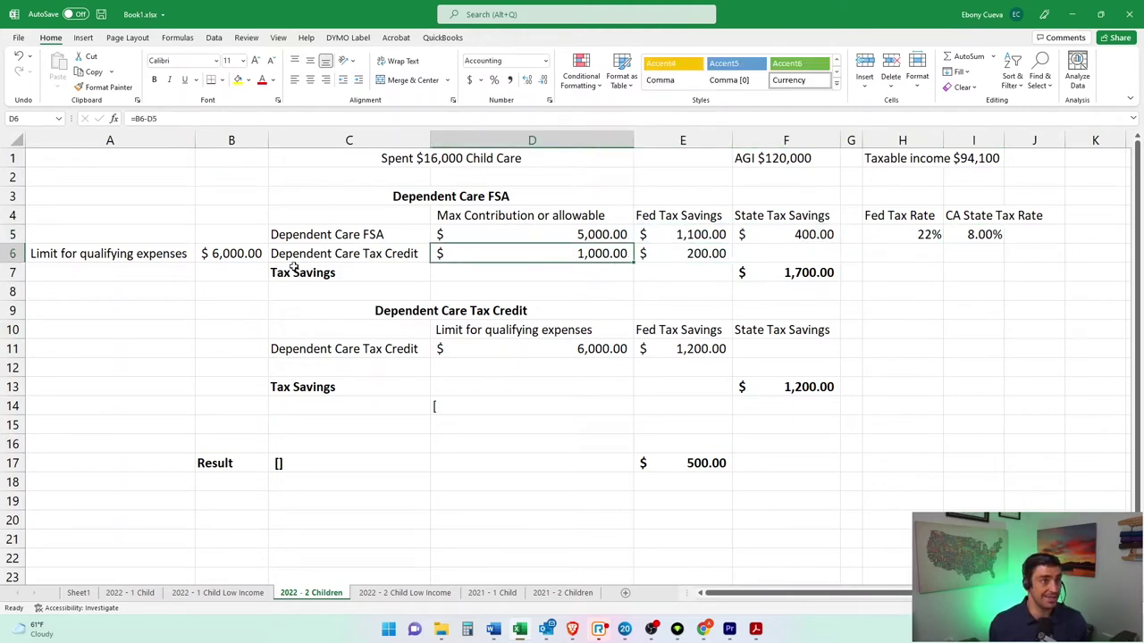
click(236, 261)
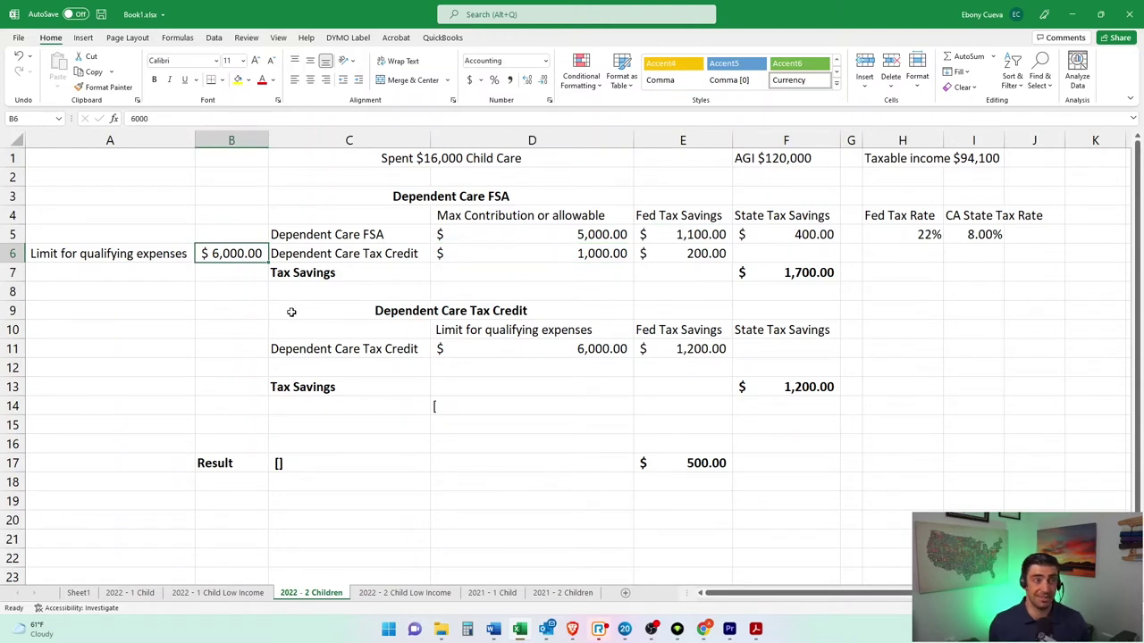
click(395, 317)
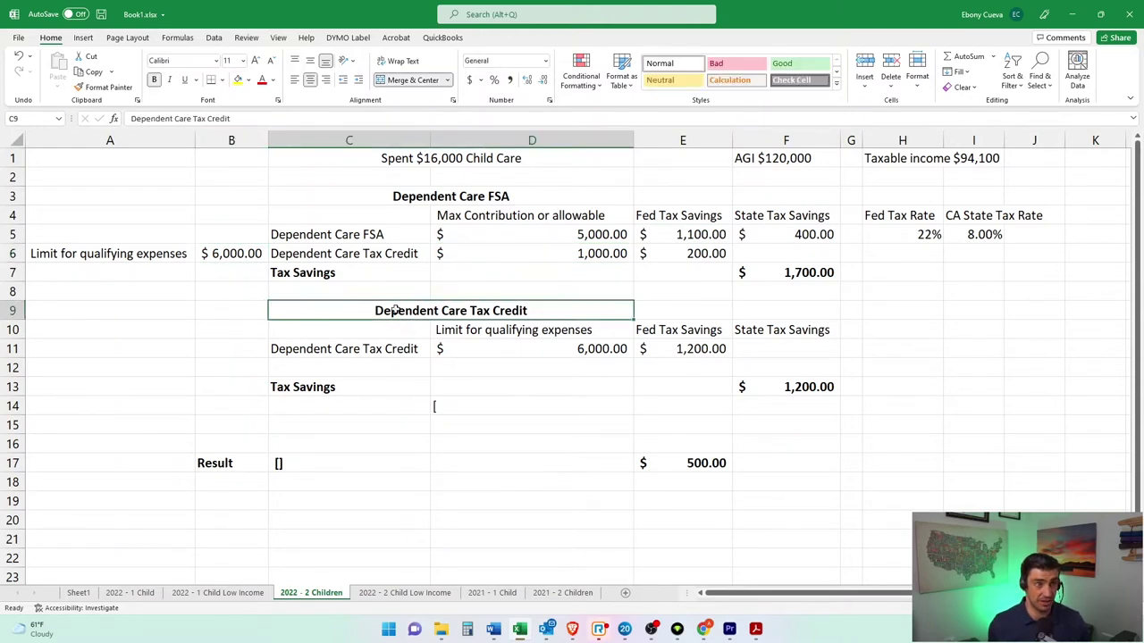
click(224, 255)
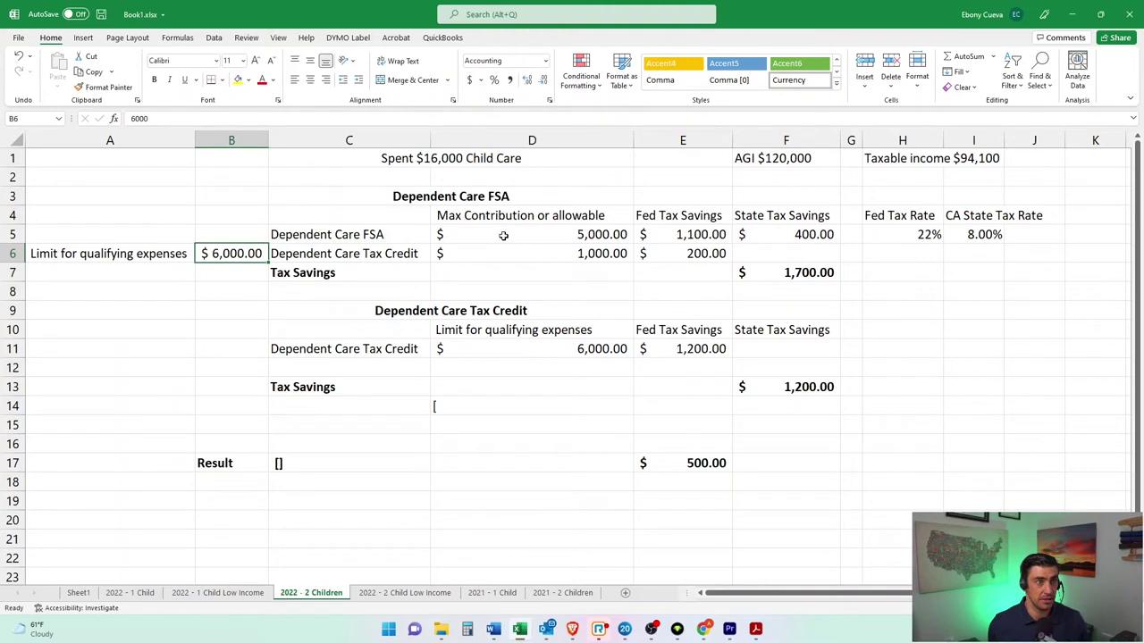
click(564, 232)
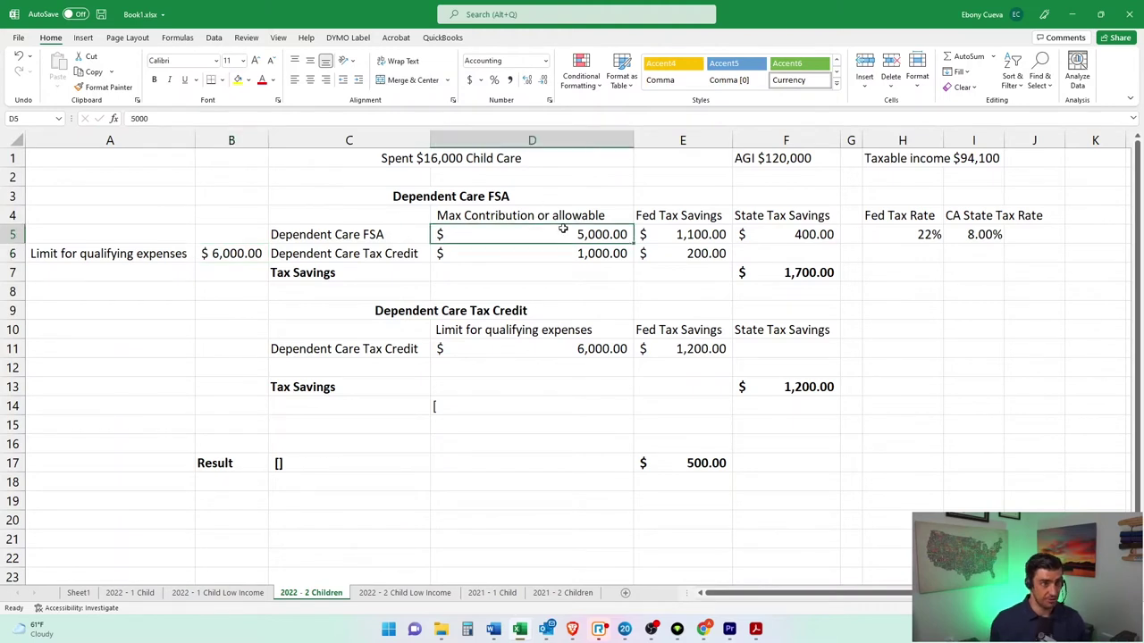
click(456, 193)
click(528, 233)
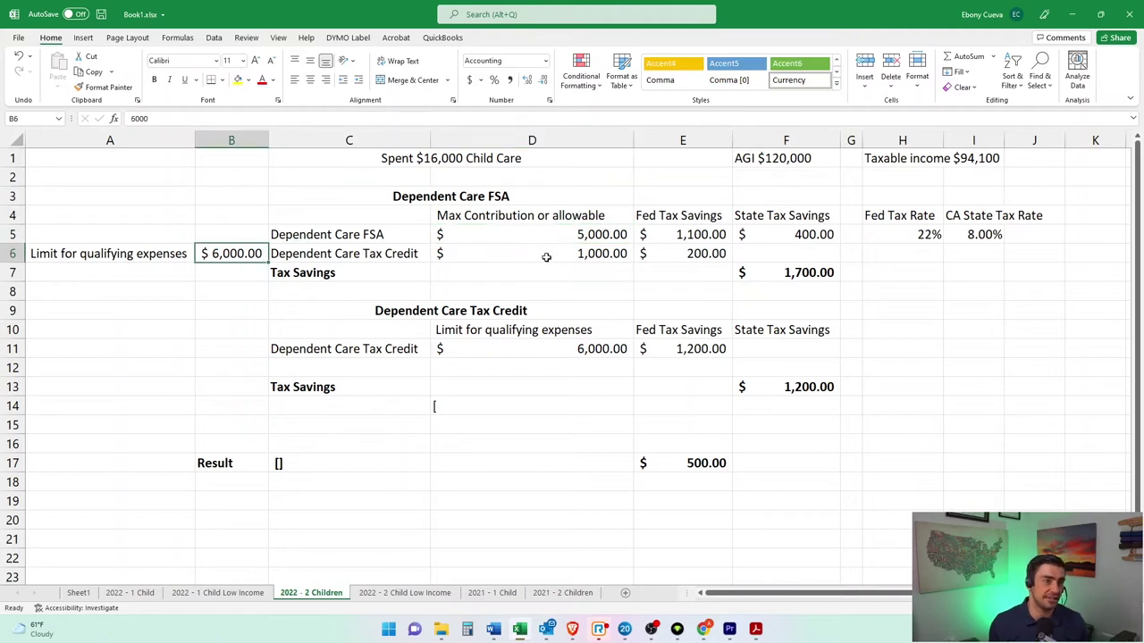
click(545, 254)
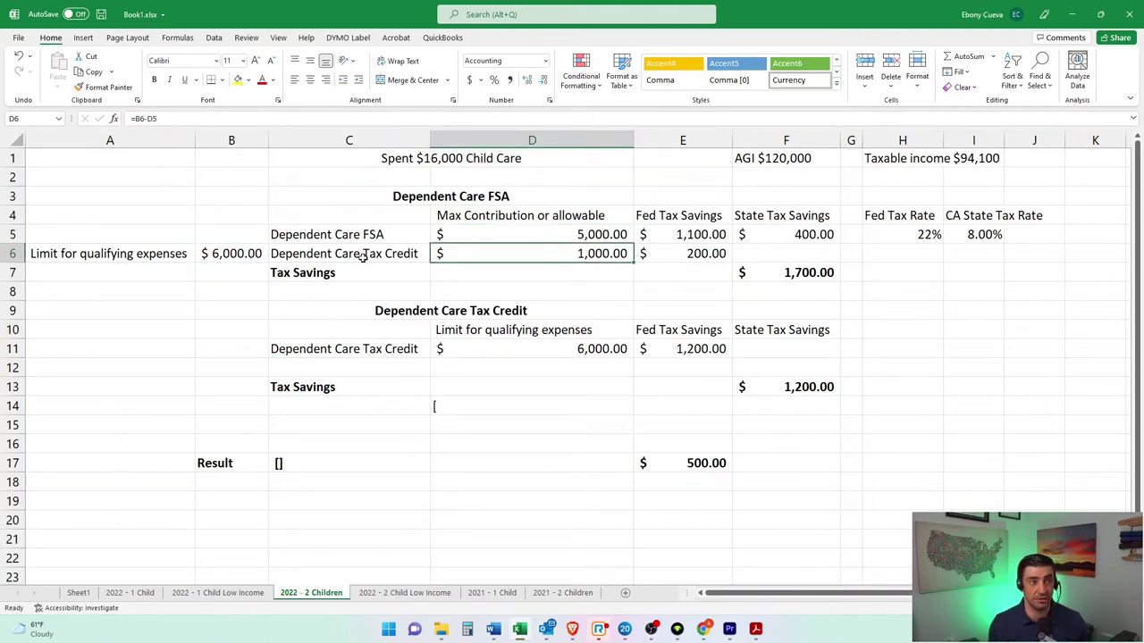
Inspect the tax credit's federal savings formula in E6 alongside the AGI, child care spending and allowable amounts
click(708, 259)
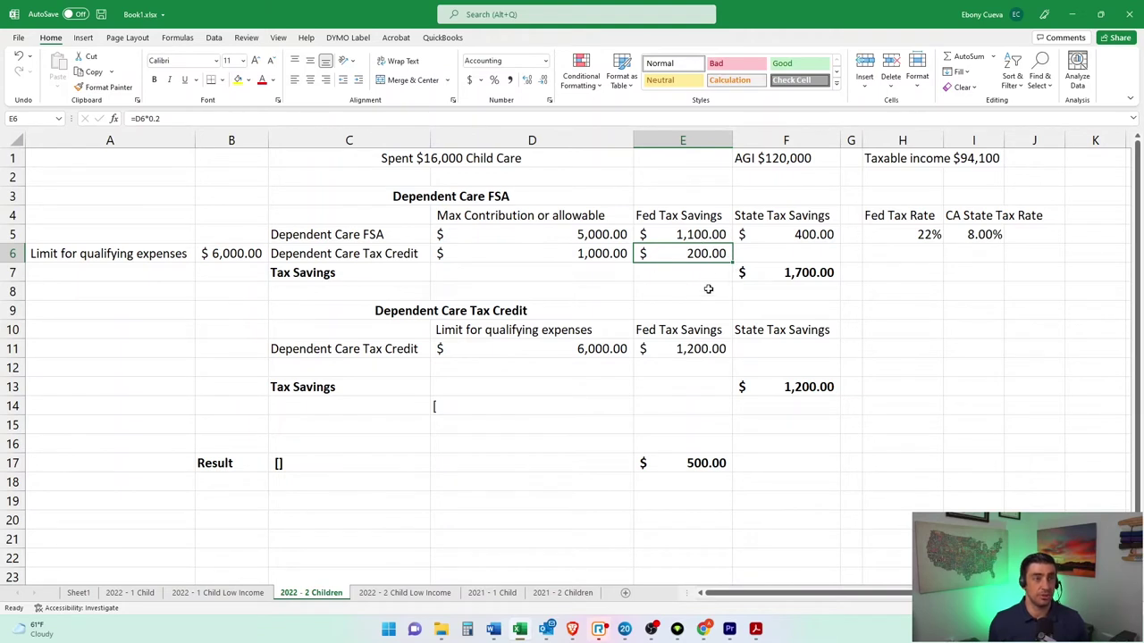
click(760, 159)
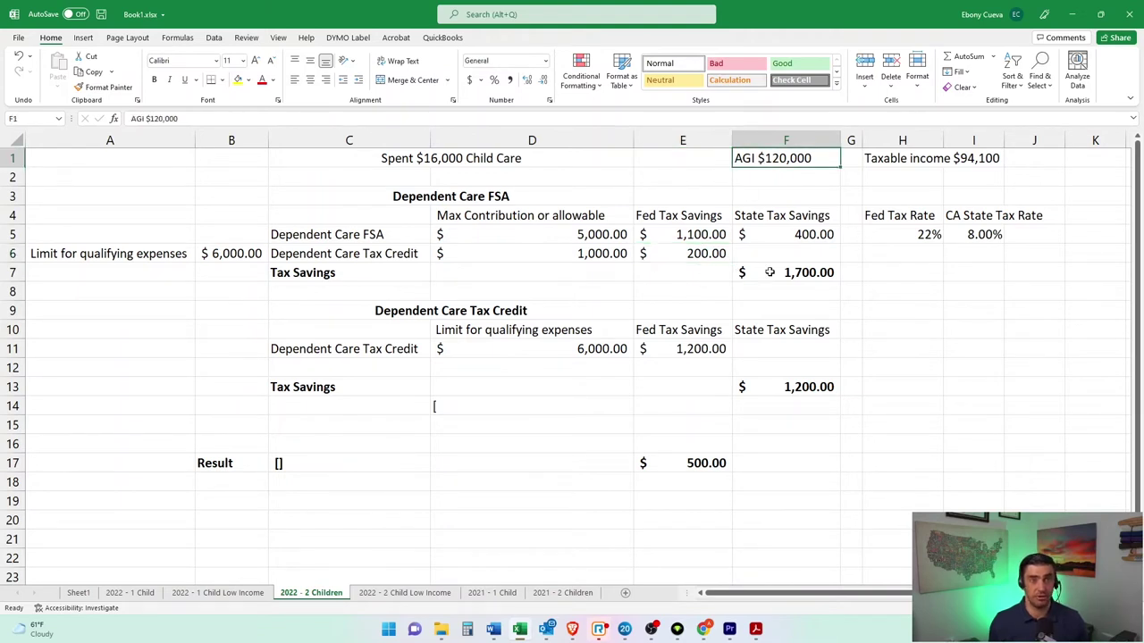
click(700, 255)
click(611, 254)
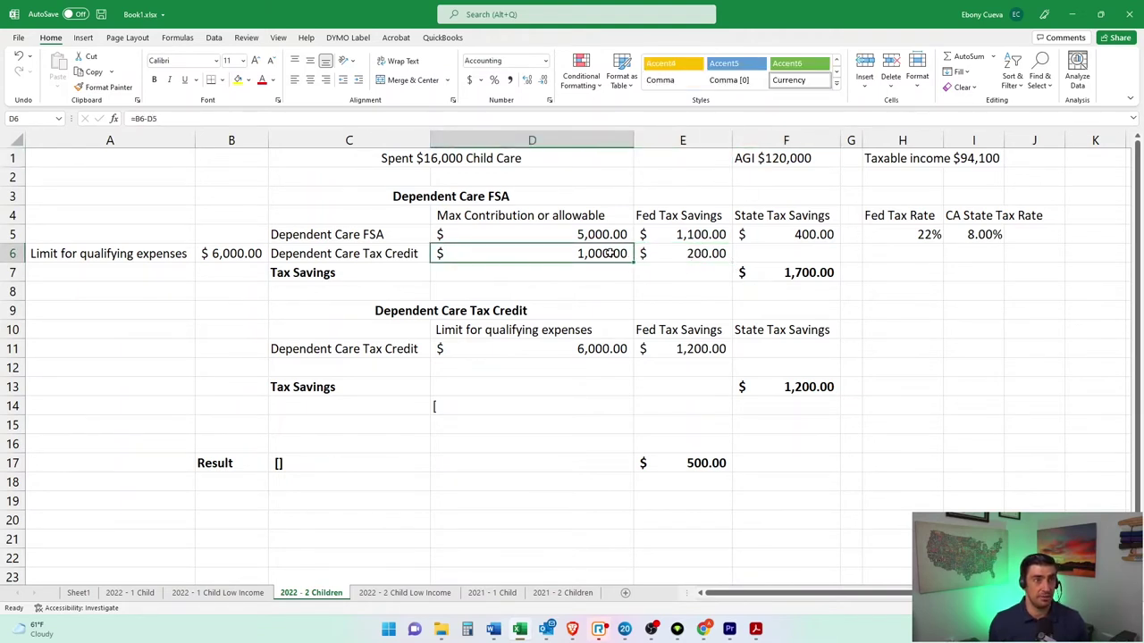
click(695, 261)
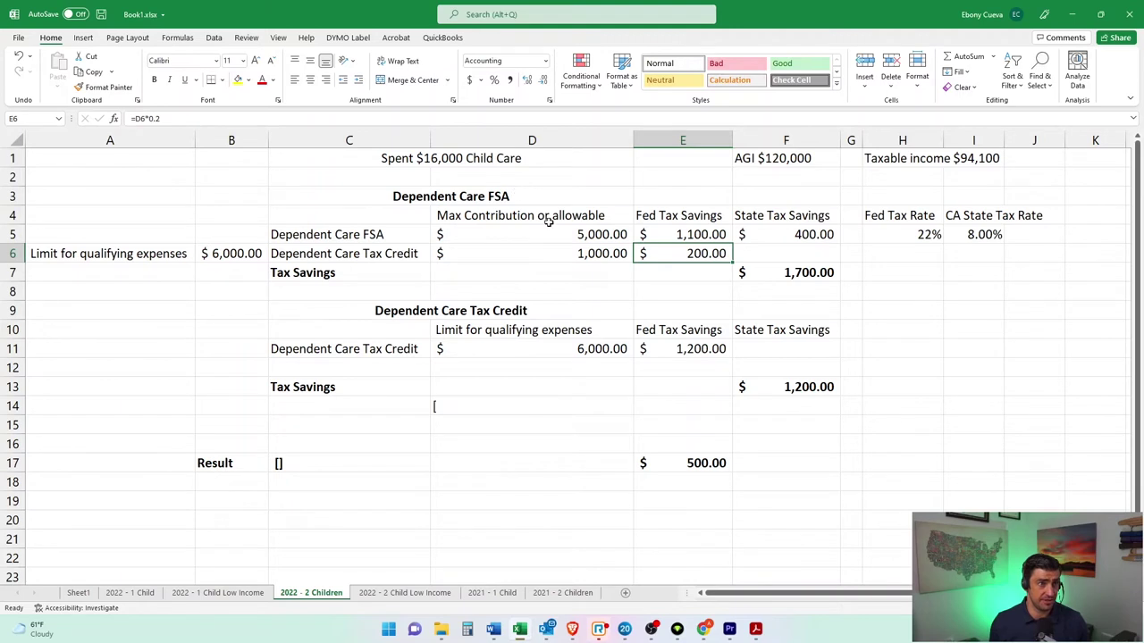
click(572, 235)
click(512, 161)
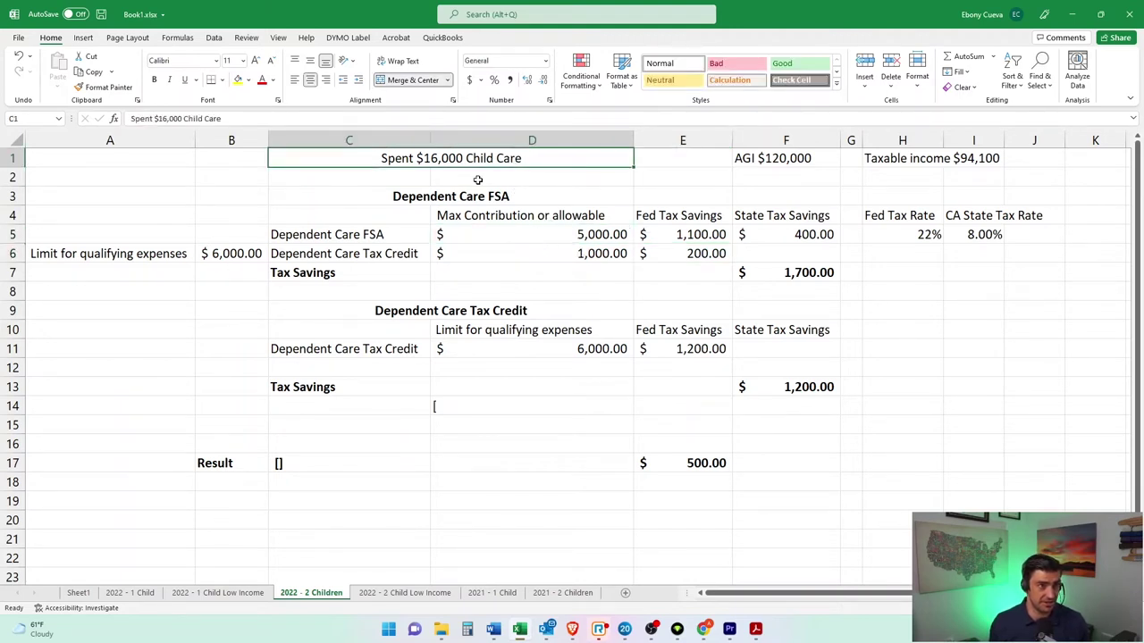
click(696, 254)
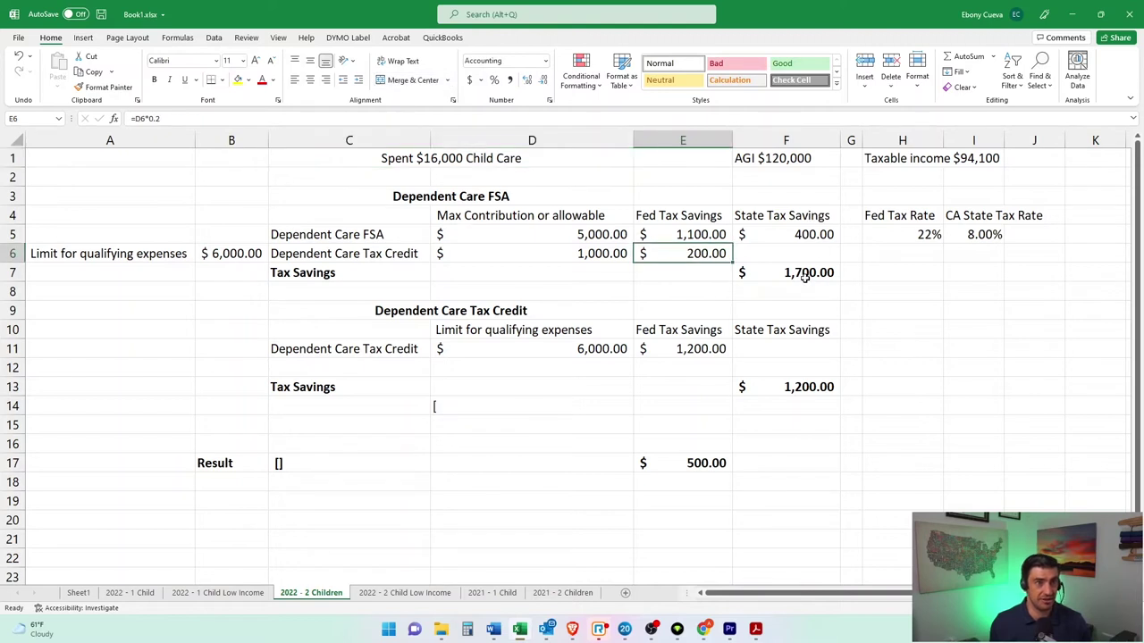
Compare the total tax savings of the FSA scenario and the credit-only scenario, then inspect the Result difference in E17
click(804, 276)
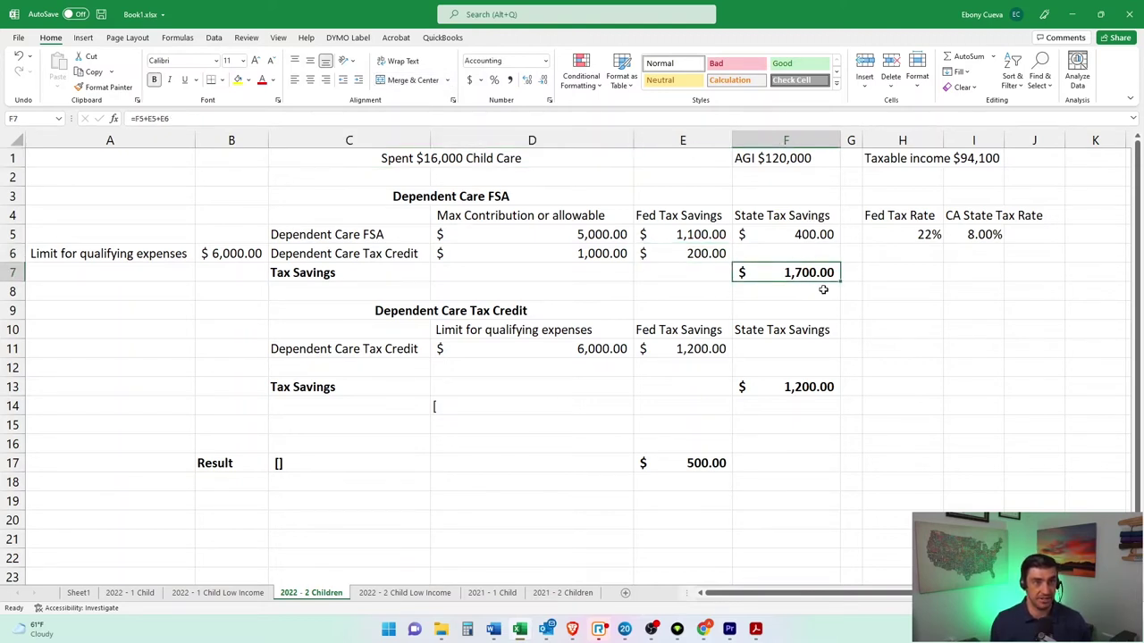
drag(706, 234, 778, 257)
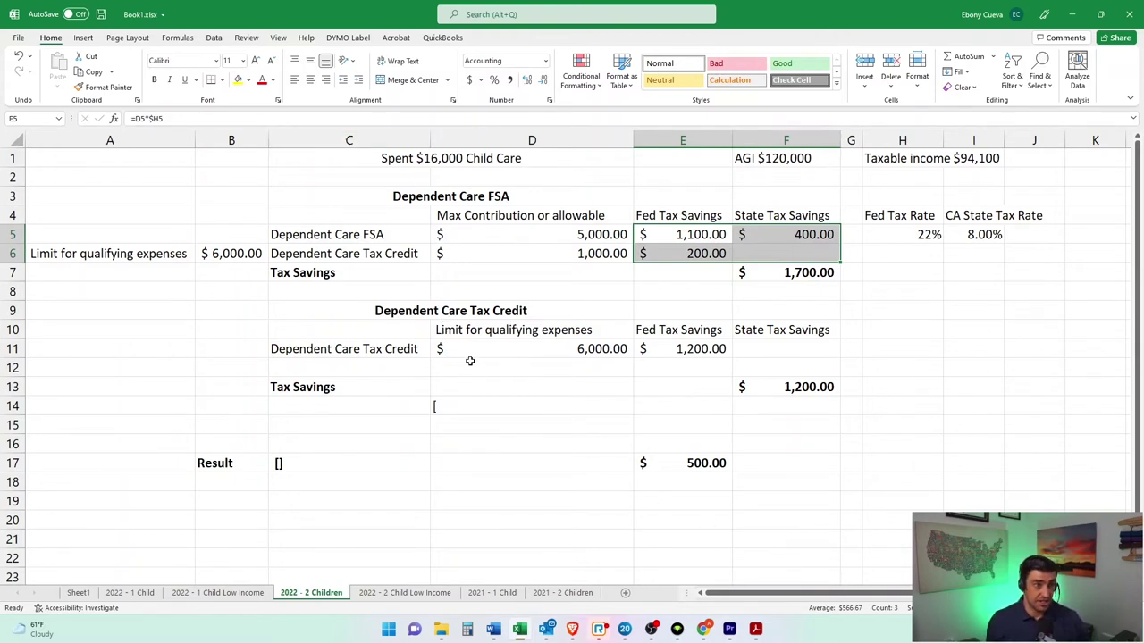
click(525, 349)
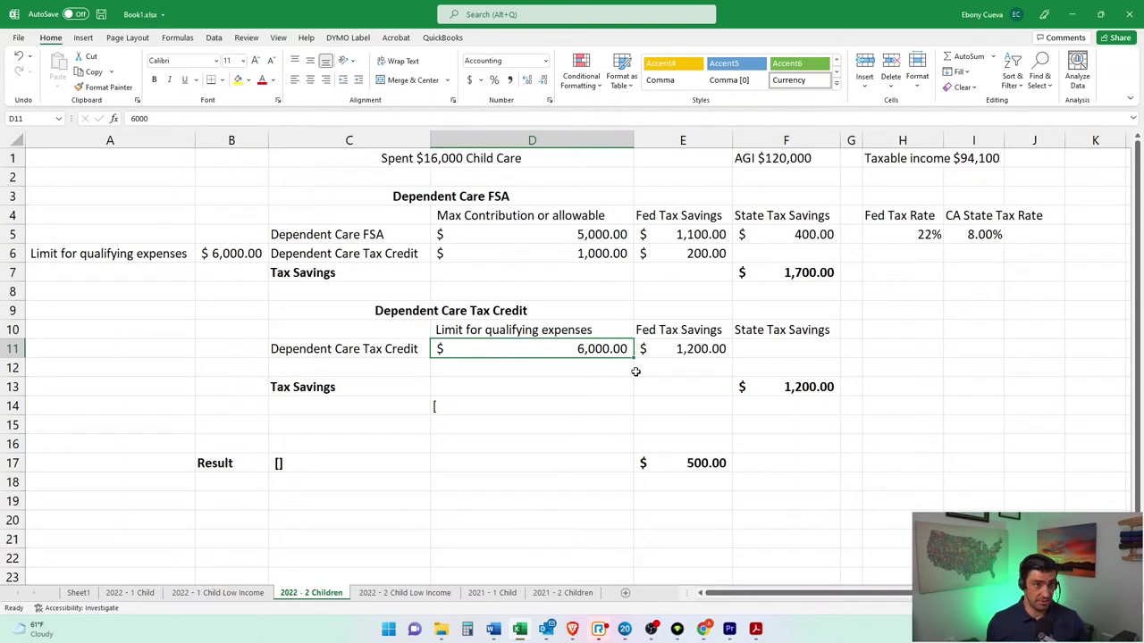
click(692, 348)
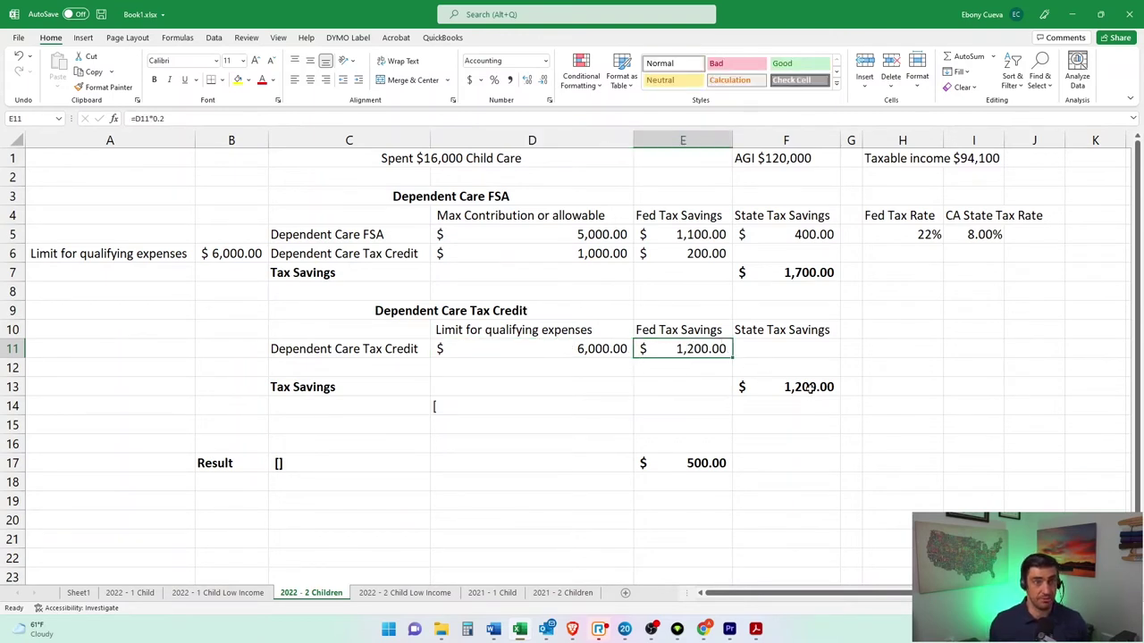
click(809, 387)
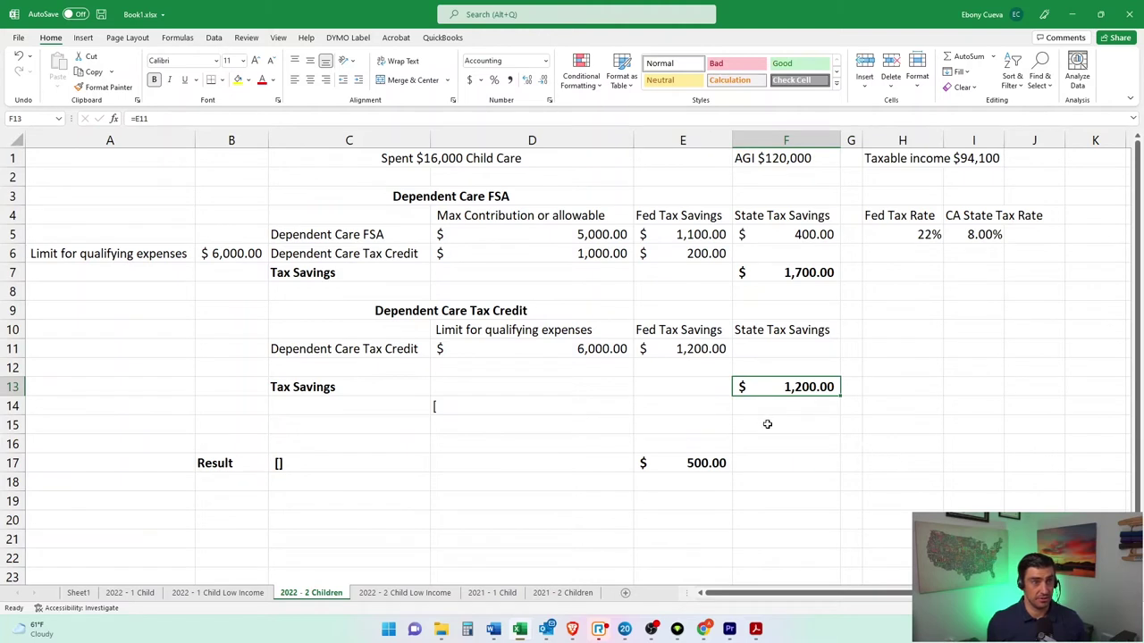
click(712, 467)
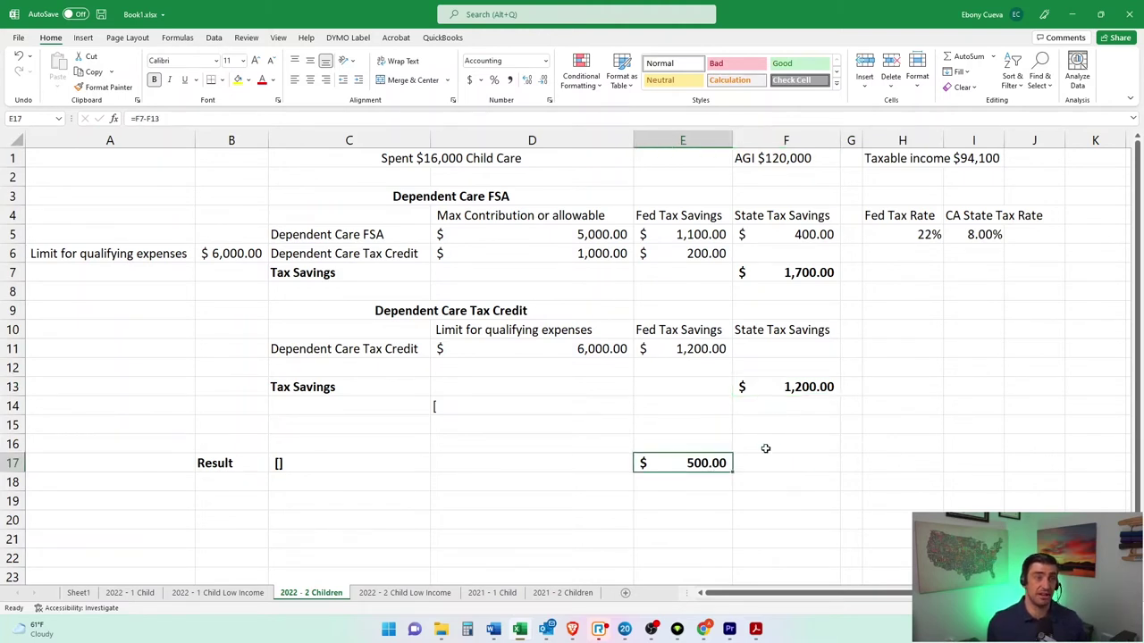
Compare the FSA and credit-only tax savings totals, then review the federal and California tax rates in H5 and I5
click(810, 278)
click(824, 394)
click(813, 279)
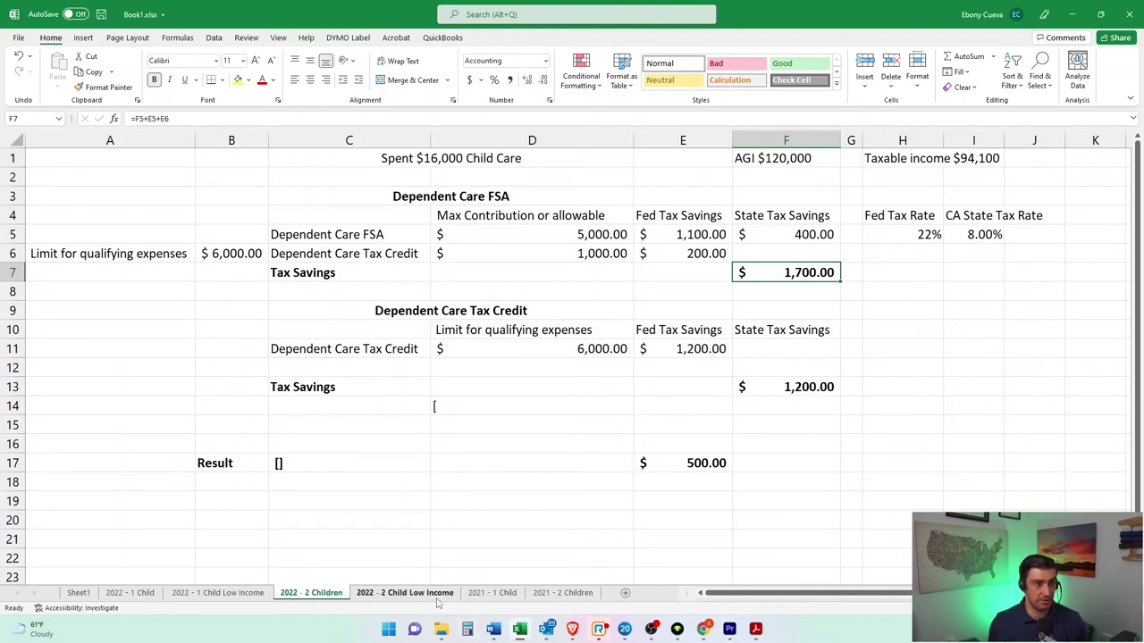
click(885, 236)
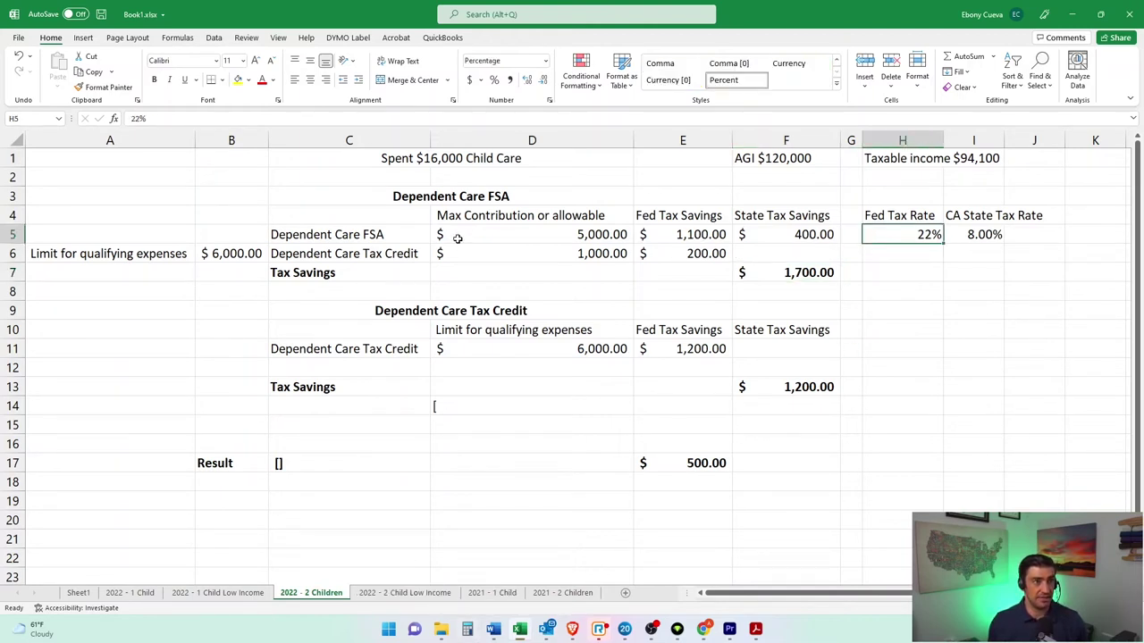
ctrl+click(1001, 236)
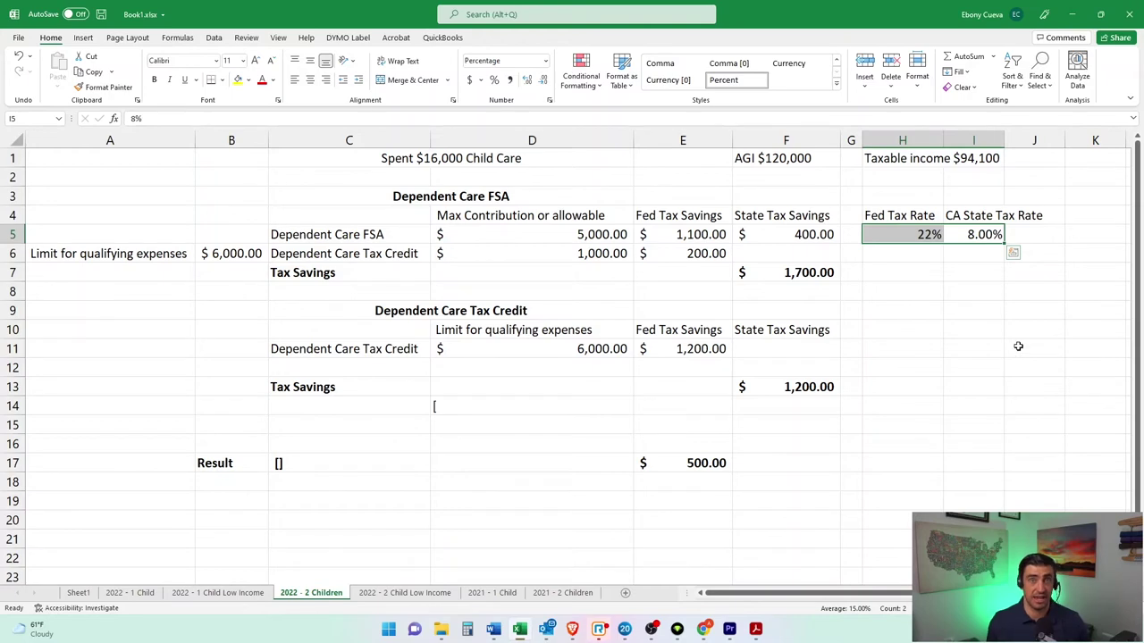
Open the 2022 - 2 Child Low Income sheet and review its AGI, tax rates, and federal and state FSA savings
click(423, 591)
click(766, 158)
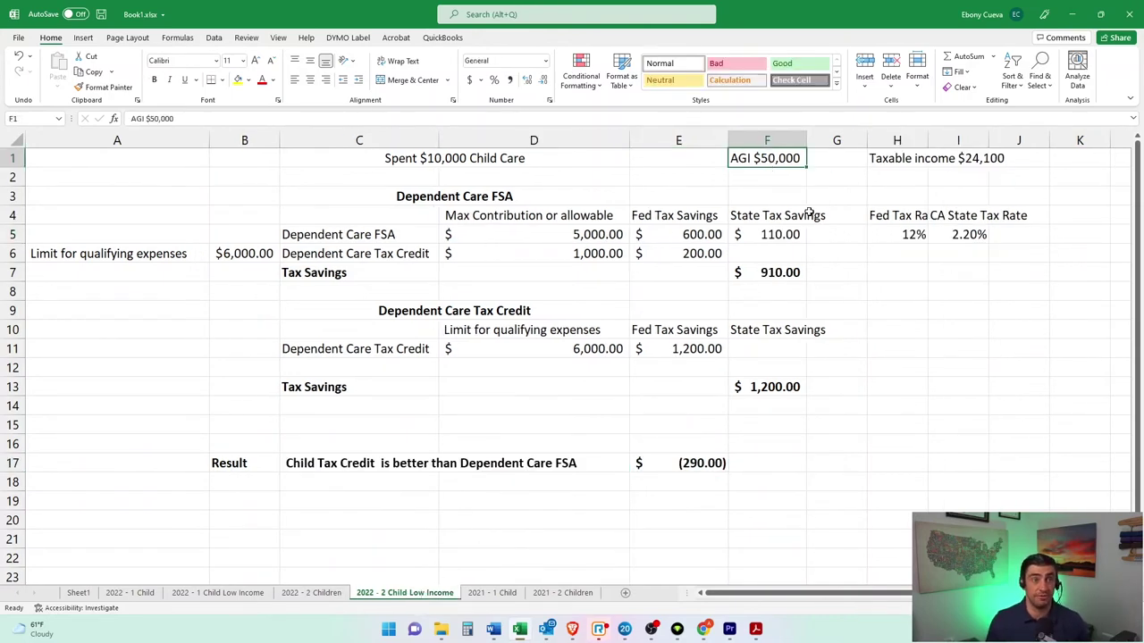
click(898, 235)
click(967, 238)
drag(697, 232, 767, 234)
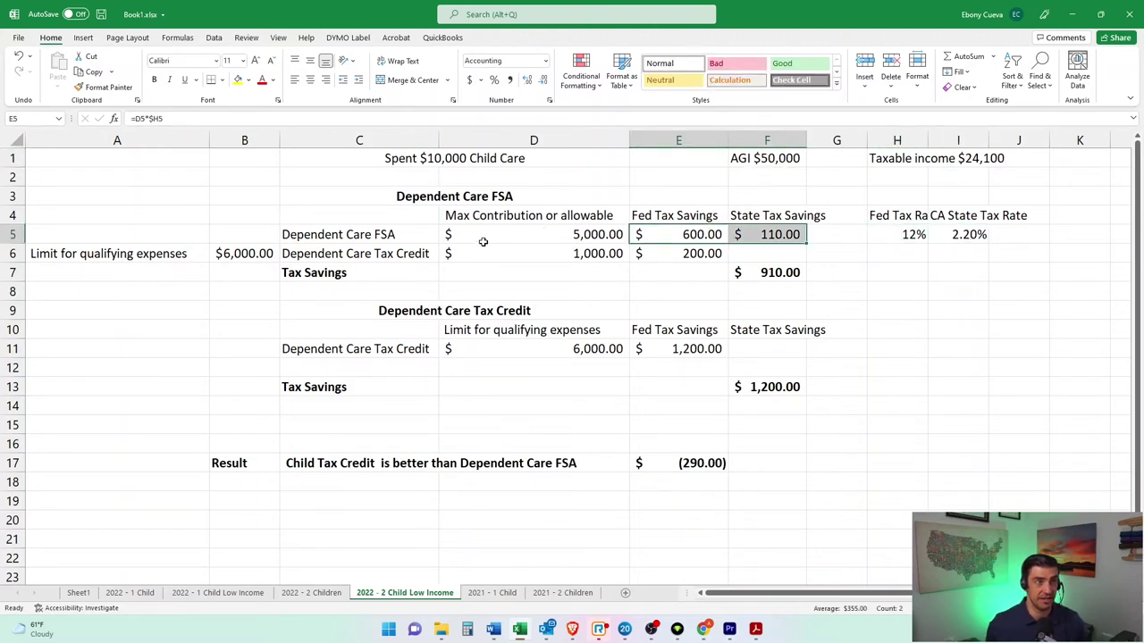
Trace how the FSA contribution in D5 and the tax rates produce the federal and state savings in E5 and F5
click(569, 239)
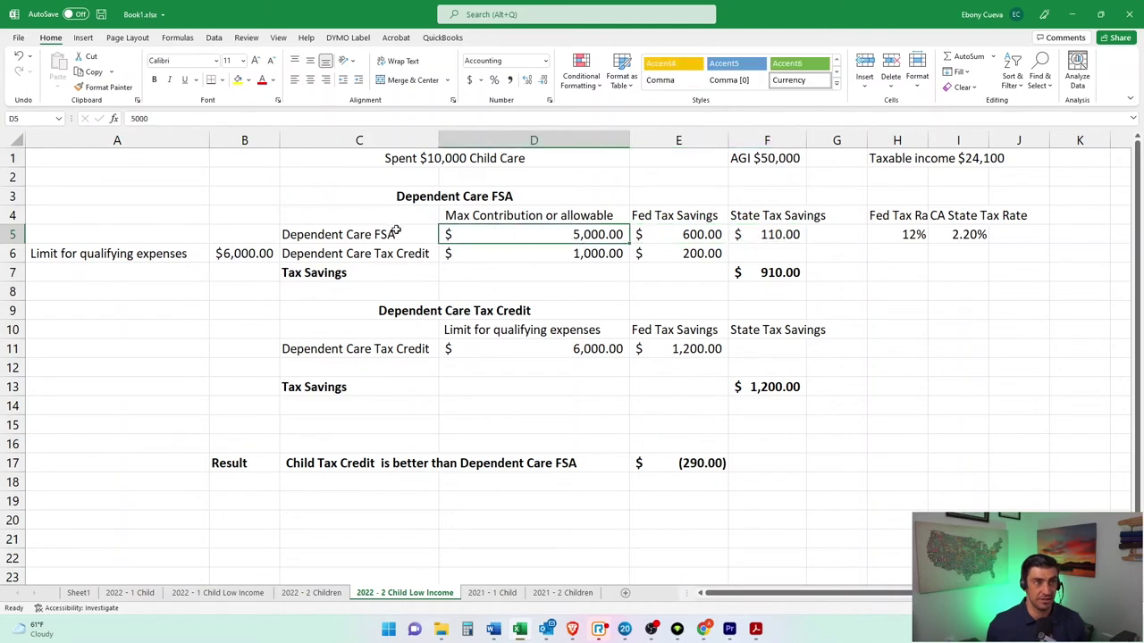
click(672, 241)
click(898, 236)
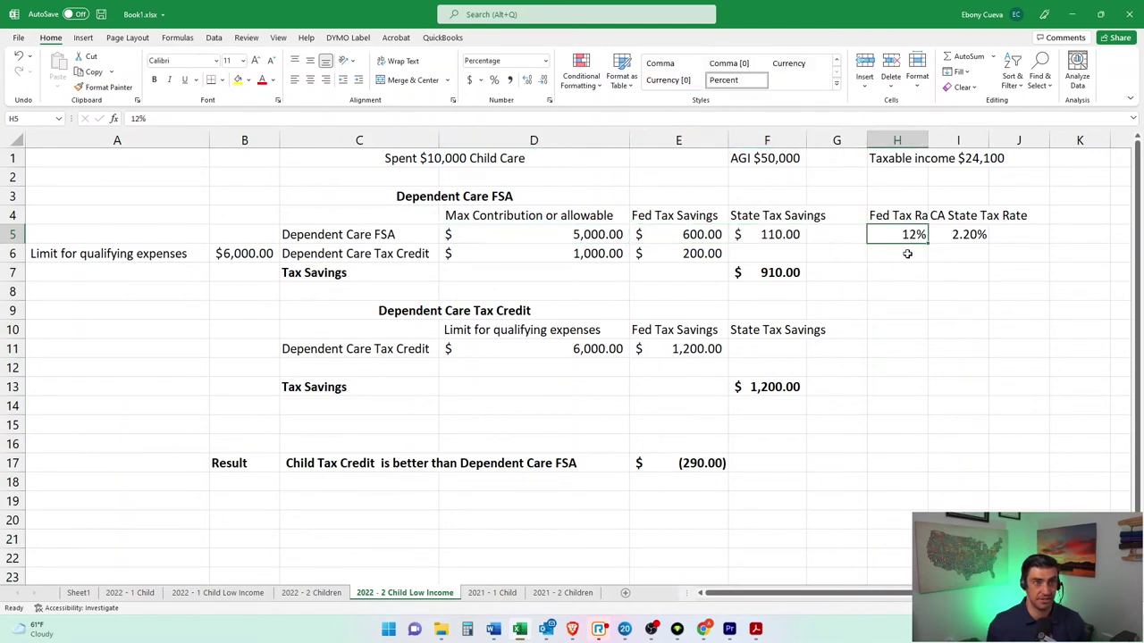
click(759, 237)
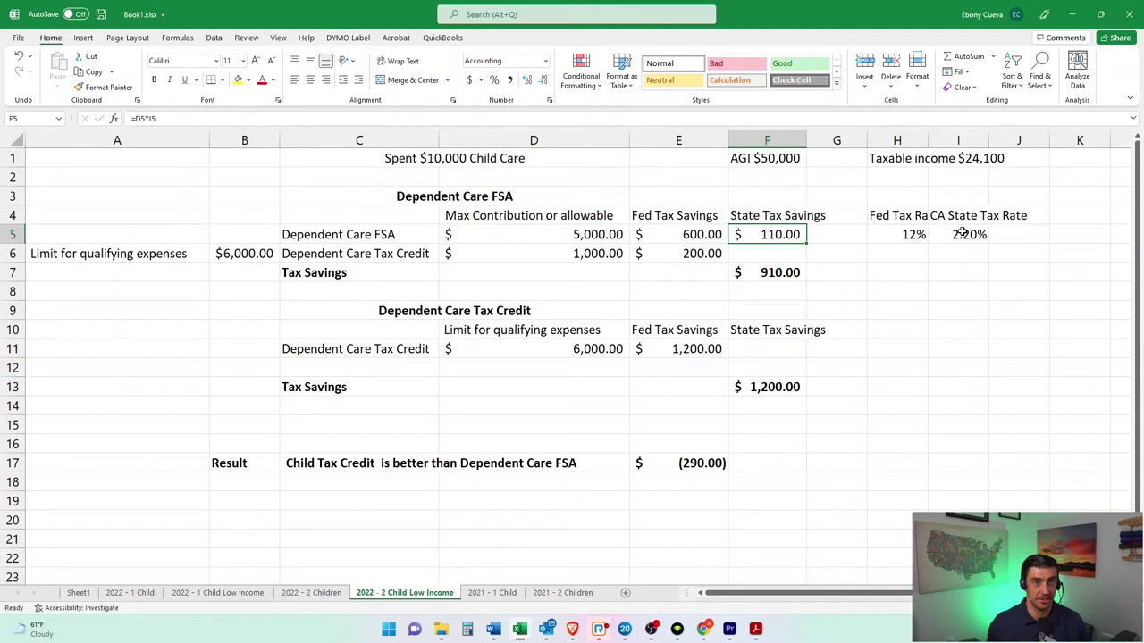
Inspect the tax credit's federal savings formula in E6 against the AGI, then the FSA scenario's total in F7
click(701, 254)
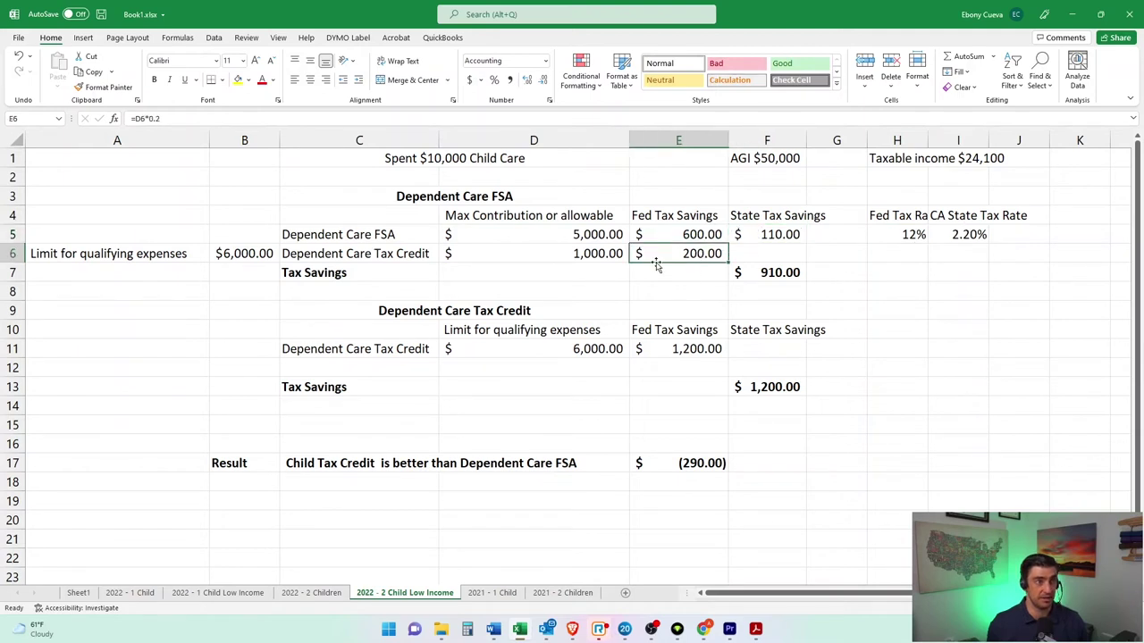
click(784, 158)
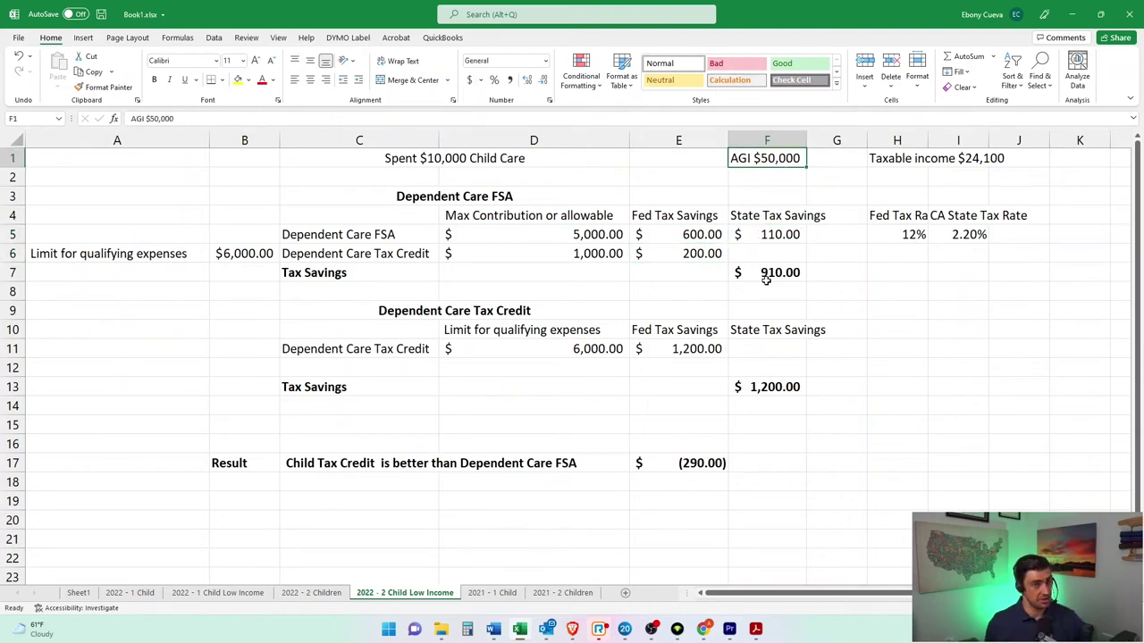
click(698, 258)
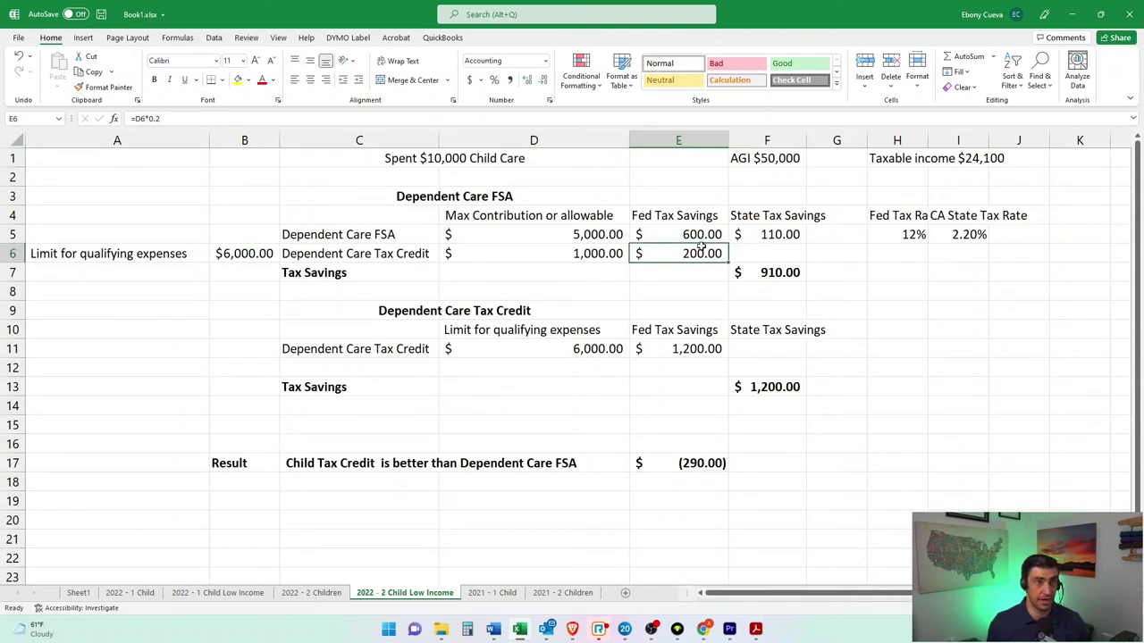
click(768, 273)
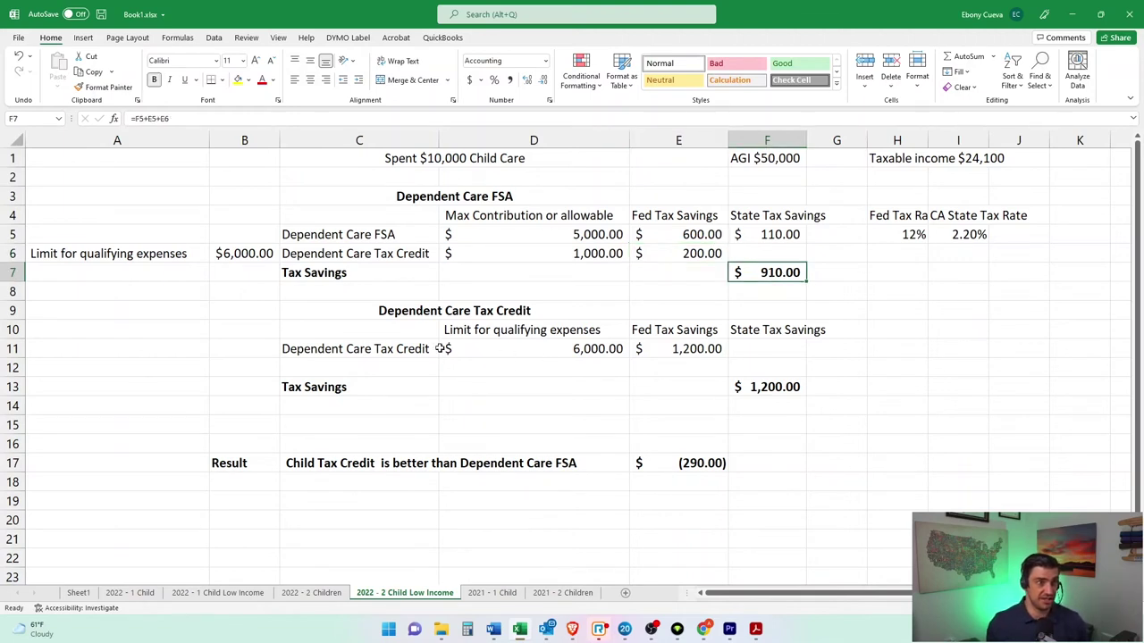
Examine the credit-only scenario's expense limit and savings, compare both scenario totals, and inspect the Result difference in E17
click(534, 346)
click(687, 348)
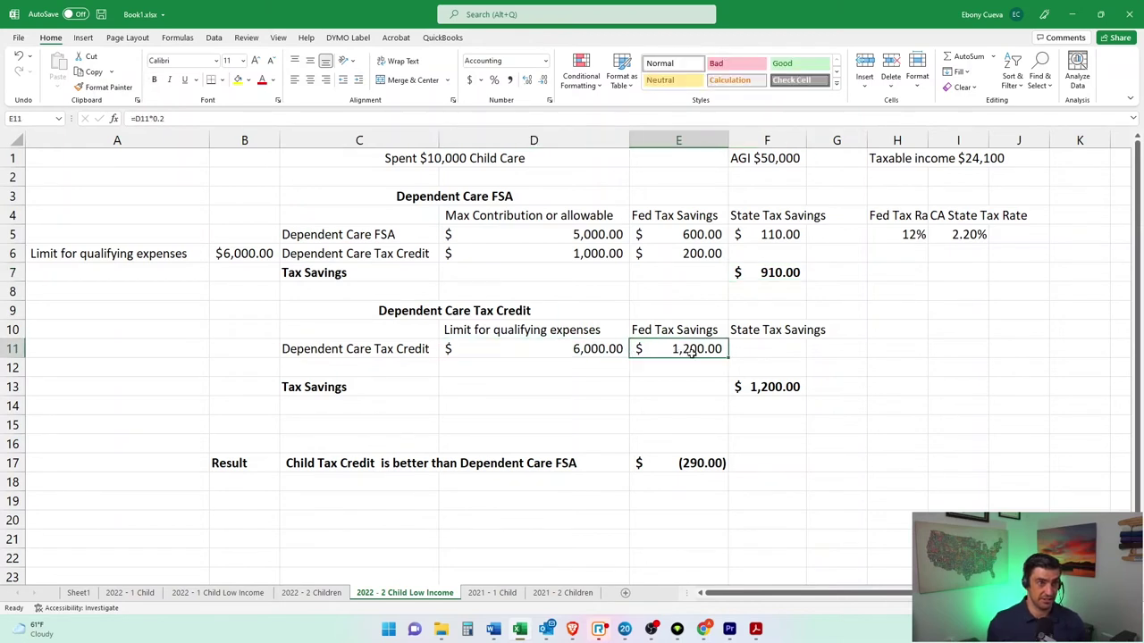
click(772, 388)
click(772, 273)
click(713, 461)
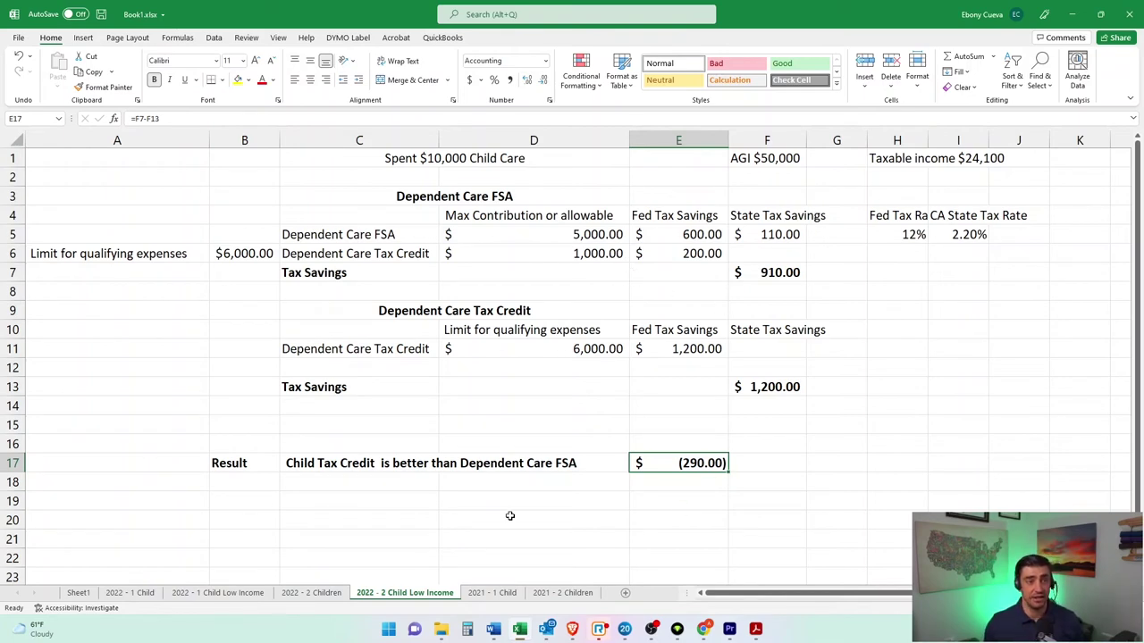
Revisit the credit-only total on the 2022 - 2 Children sheet, then switch to 2441 example.pdf in Acrobat and check the form's year
click(311, 593)
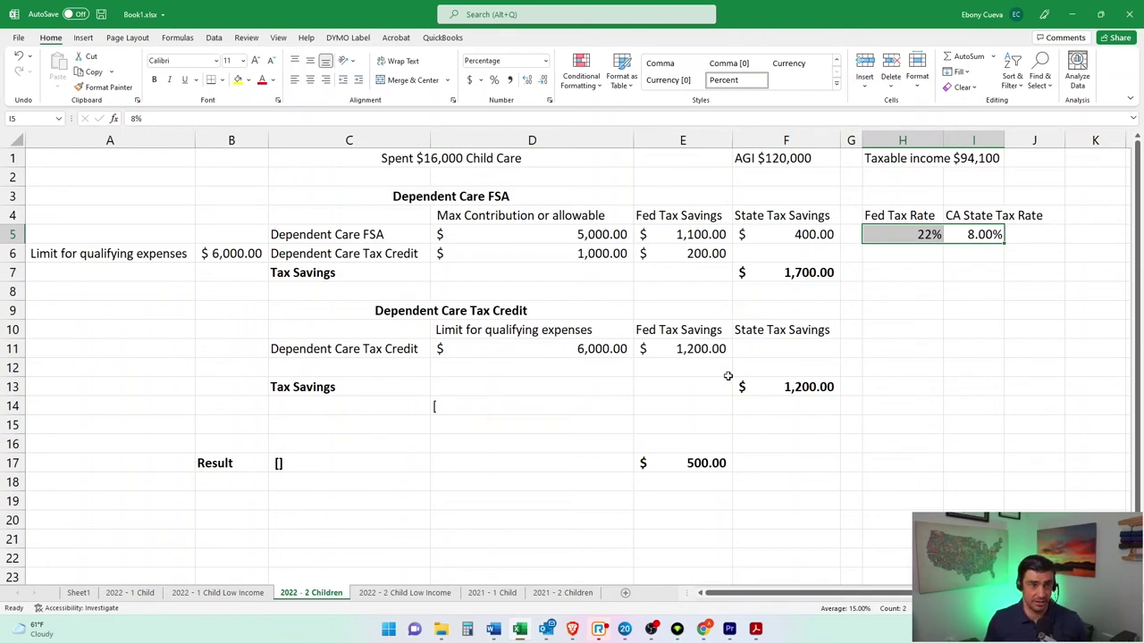
click(784, 393)
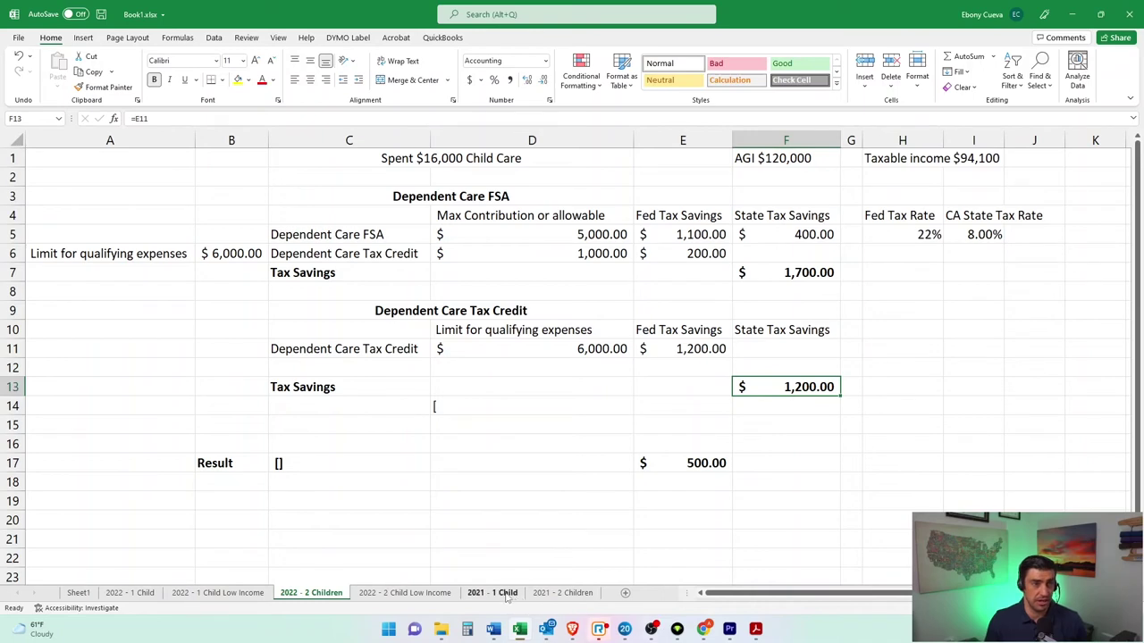
key(alt+Tab)
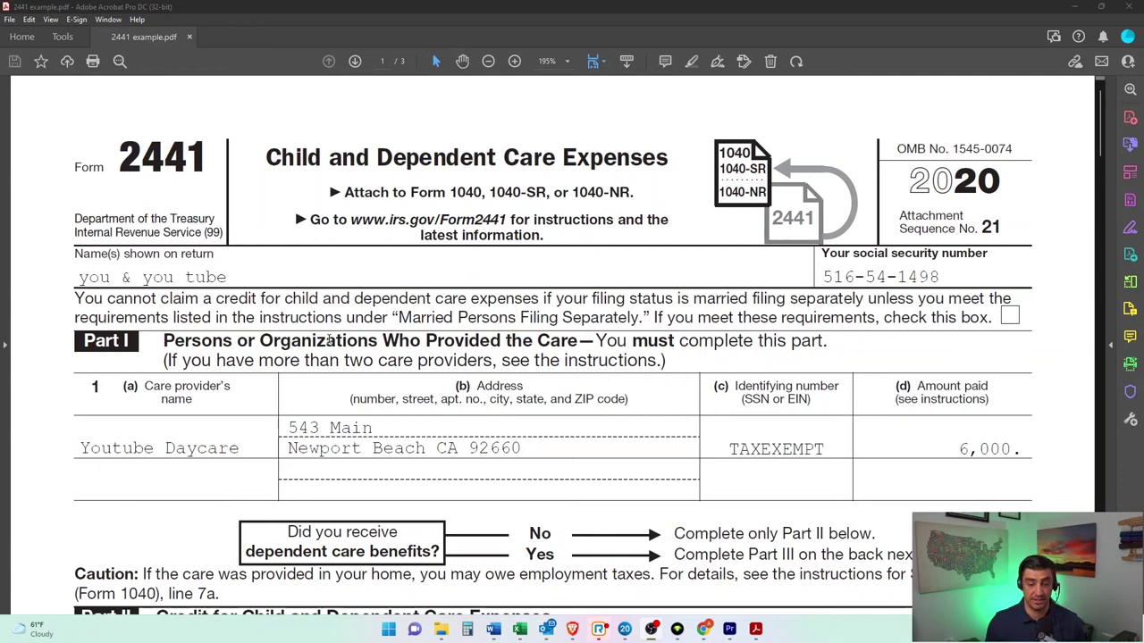
drag(898, 179, 1010, 188)
click(1011, 189)
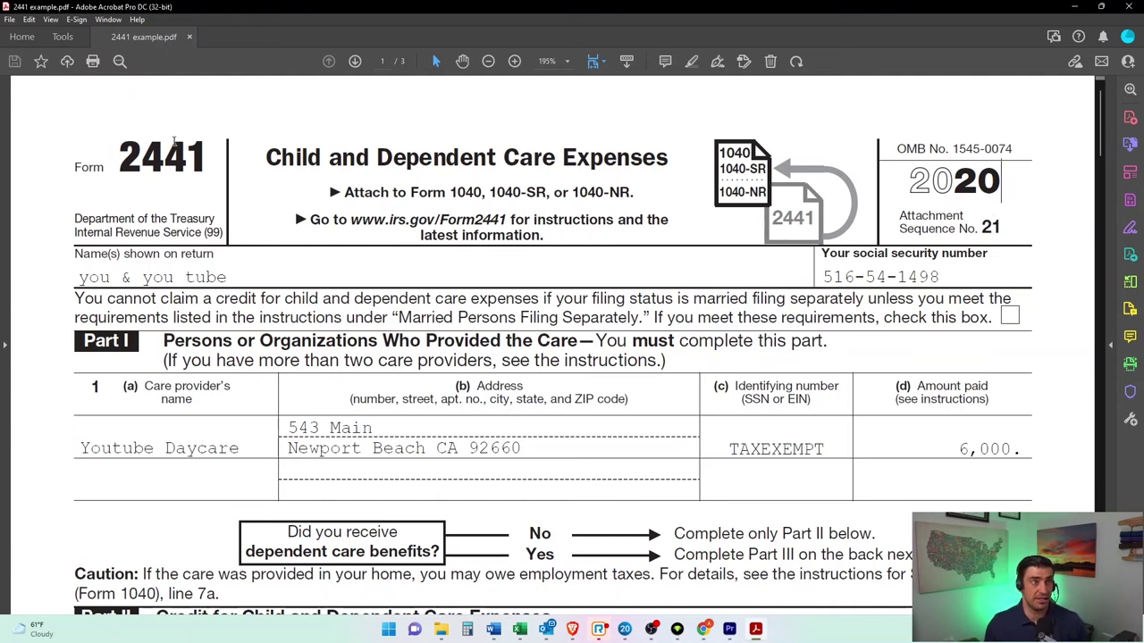
Switch back to Excel's 2022 - 2 Children sheet and review the Dependent Care FSA contribution in D5
click(519, 629)
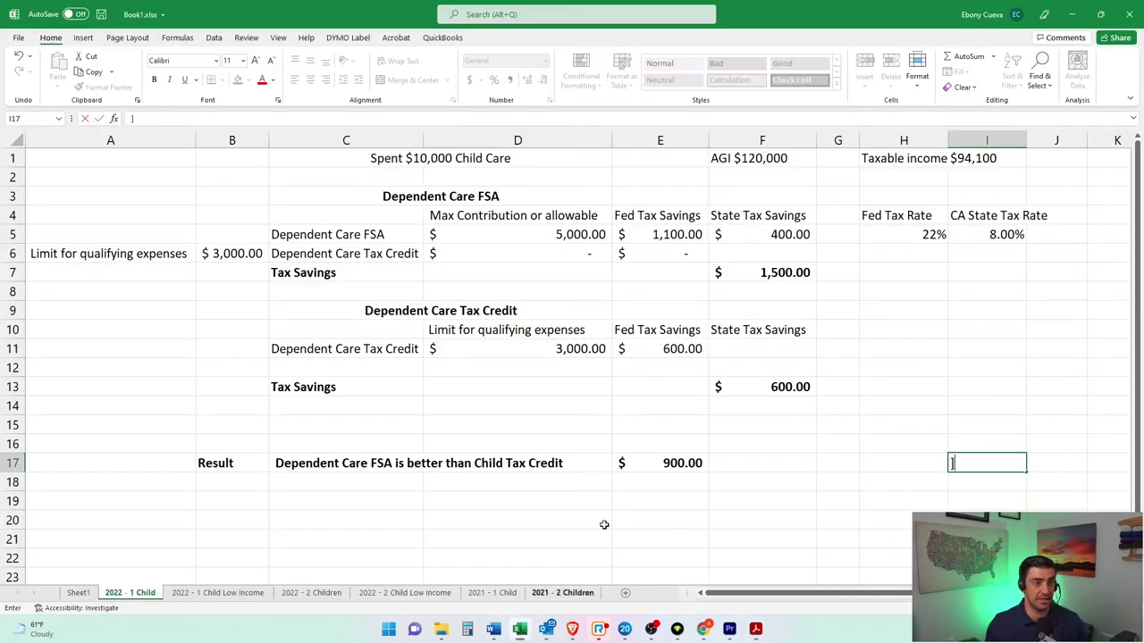
click(311, 592)
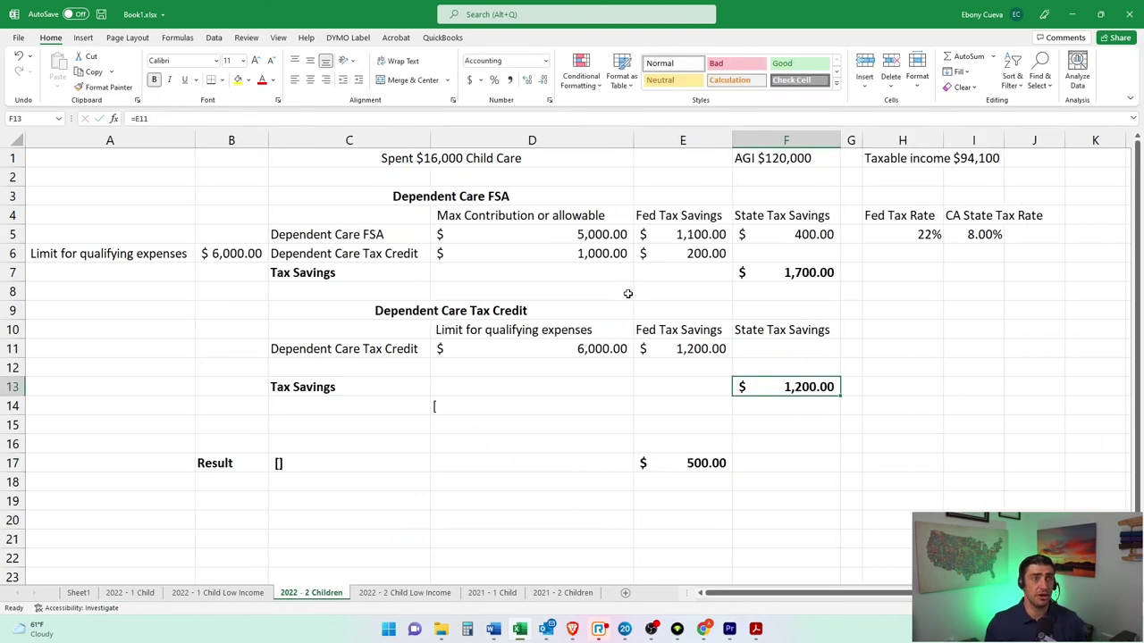
click(561, 240)
click(329, 238)
click(536, 234)
Return to the Form 2441 PDF in Acrobat and check the Part I amount paid and the line 3 qualified expenses
click(1080, 15)
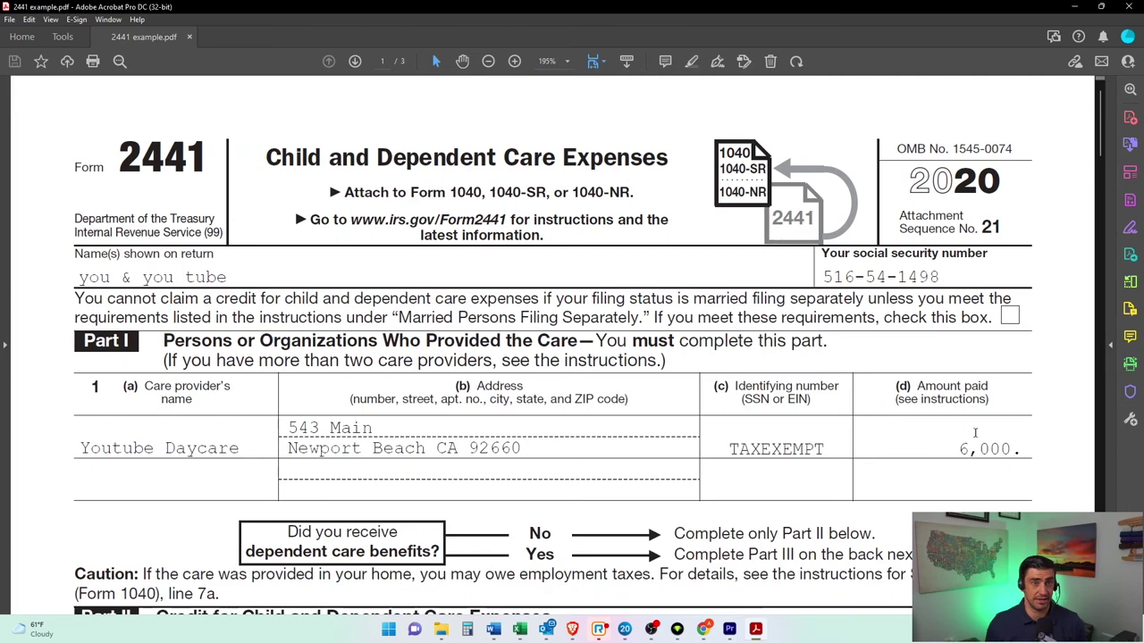
click(963, 449)
scroll(1019, 388, down, 3)
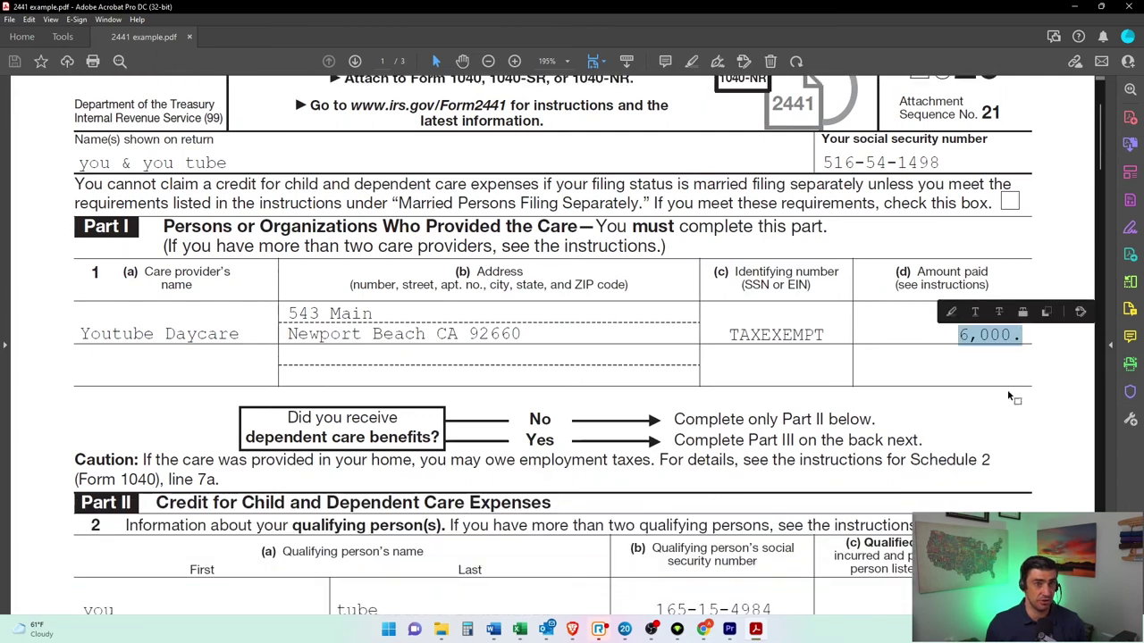
scroll(557, 350, down, 8)
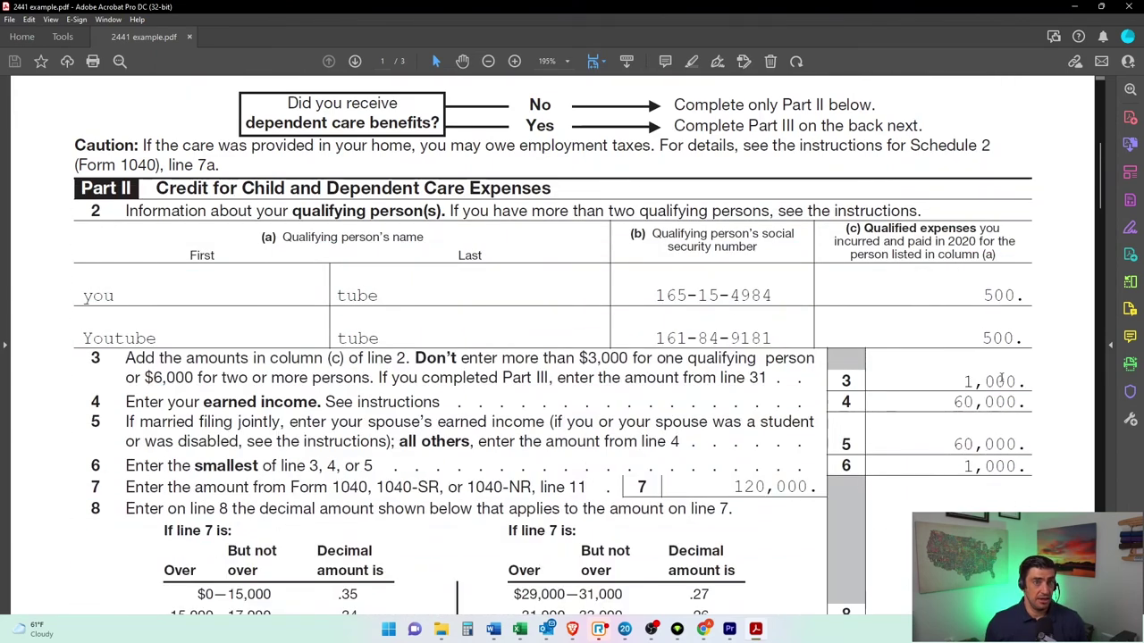
scroll(1012, 373, up, 2)
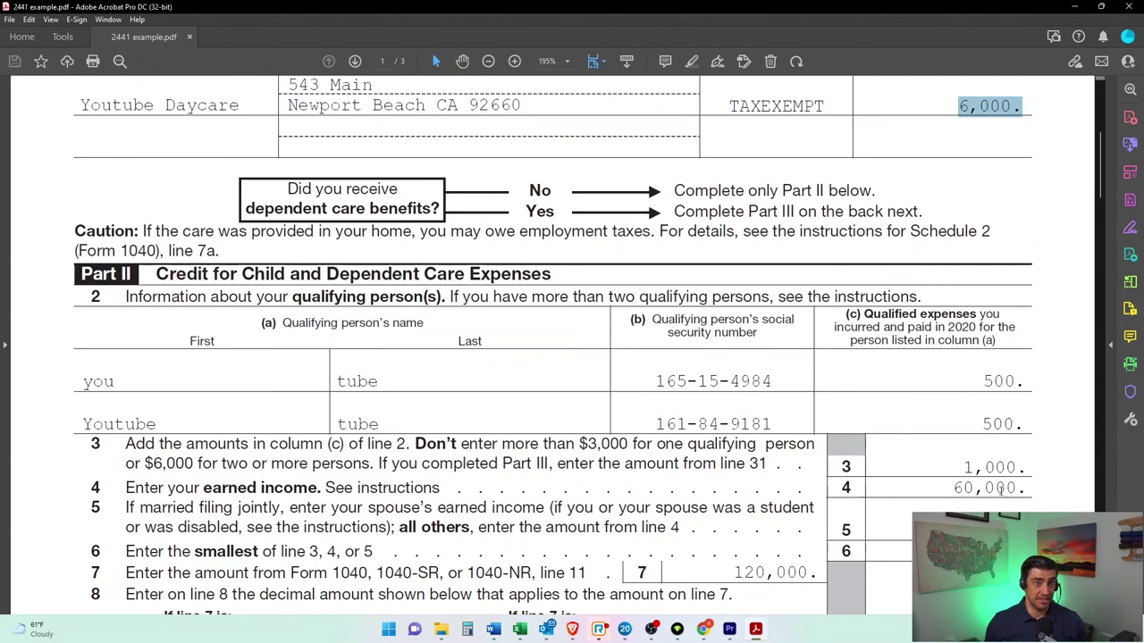
drag(963, 468, 1026, 468)
Check lines 6, 8 and 9 of Form 2441 for the credit calculation, then switch back to the Excel workbook
scroll(807, 370, down, 4)
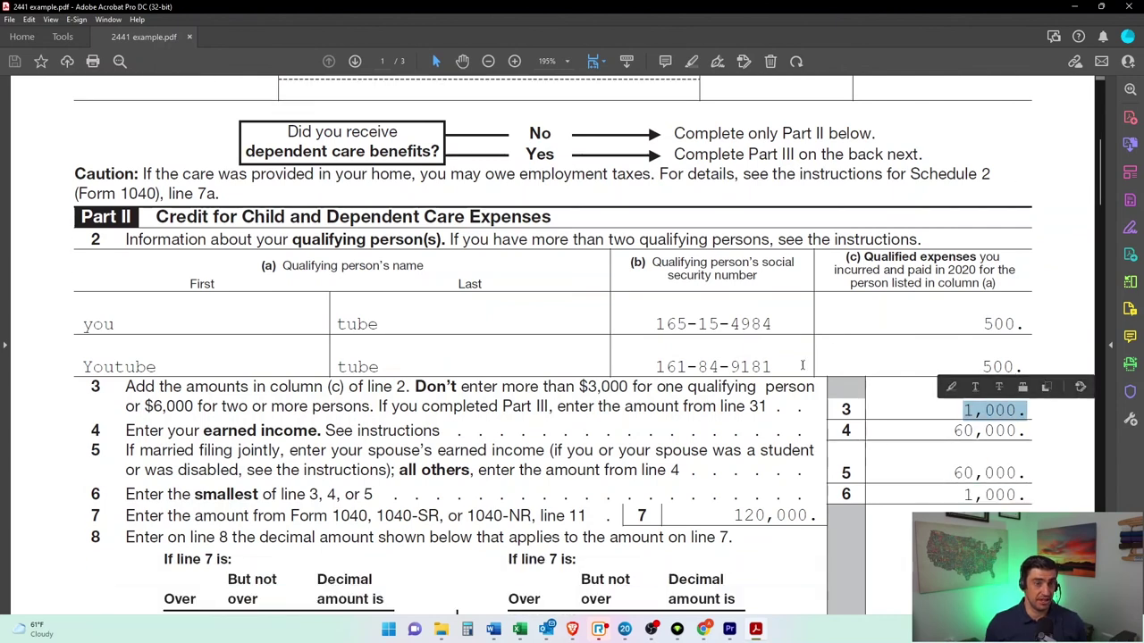
drag(963, 353, 1015, 353)
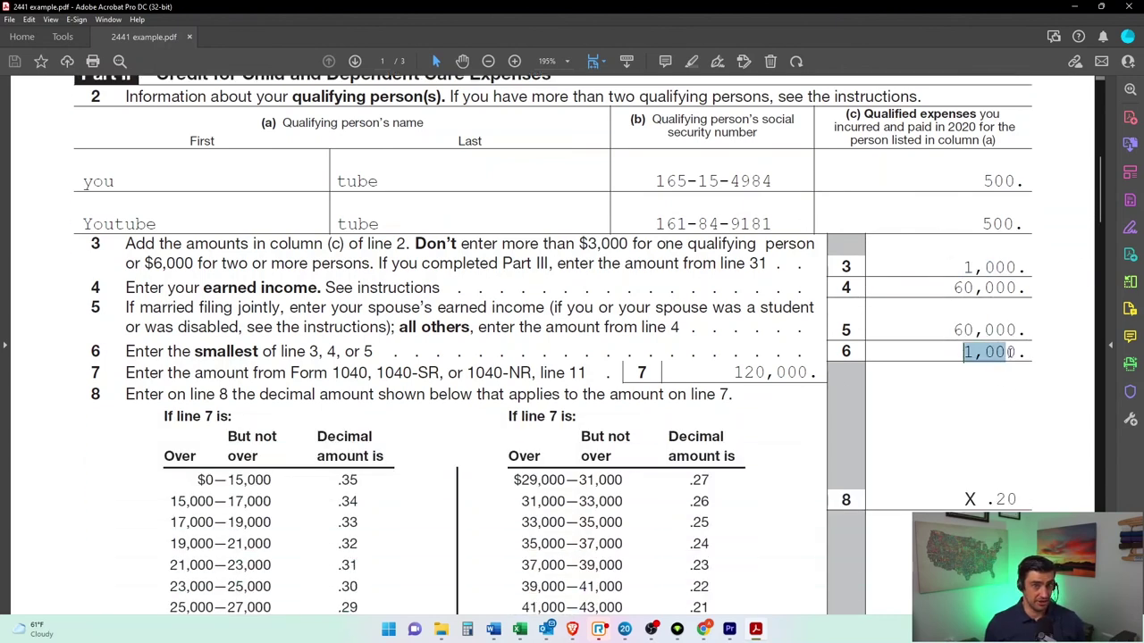
scroll(1007, 418, down, 2)
scroll(1008, 418, down, 1)
click(997, 387)
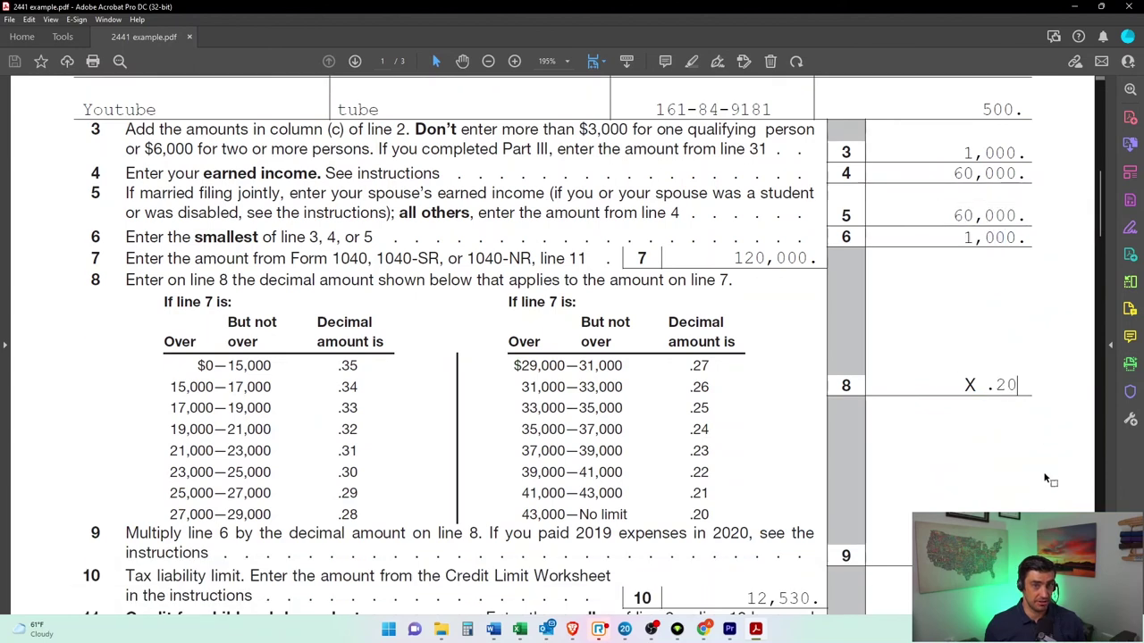
scroll(986, 404, down, 2)
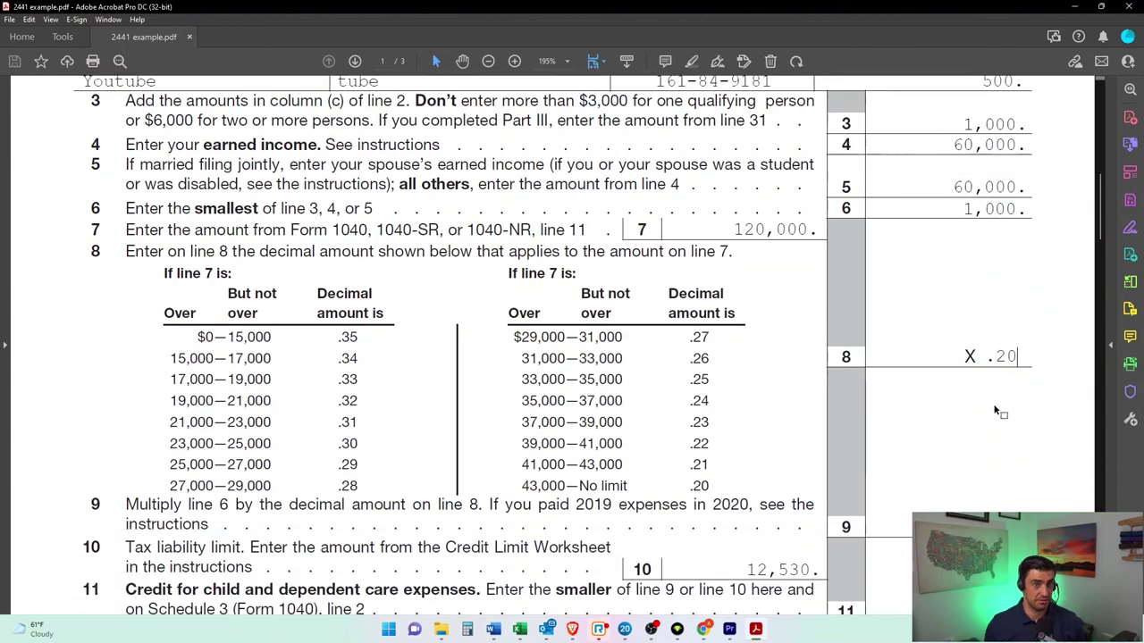
click(1001, 499)
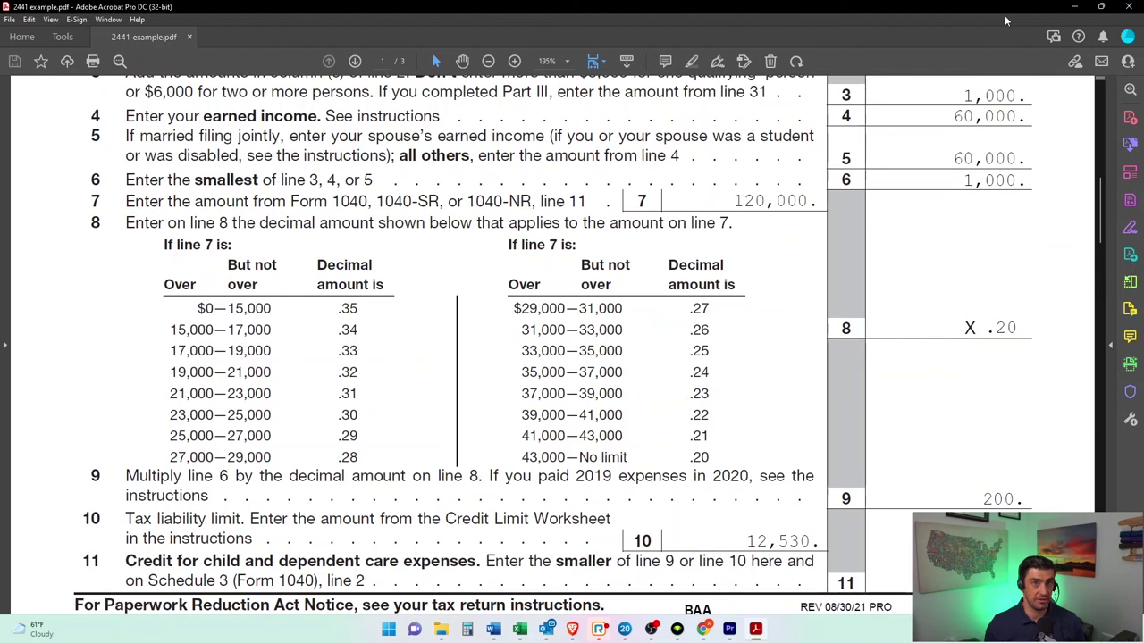
key(alt+Tab)
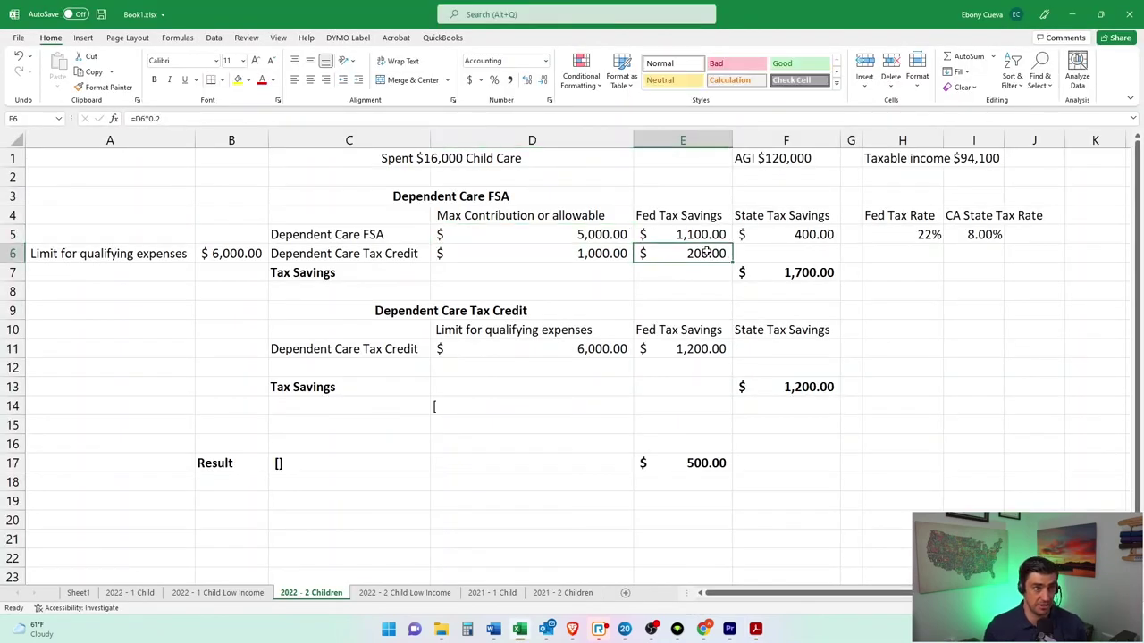